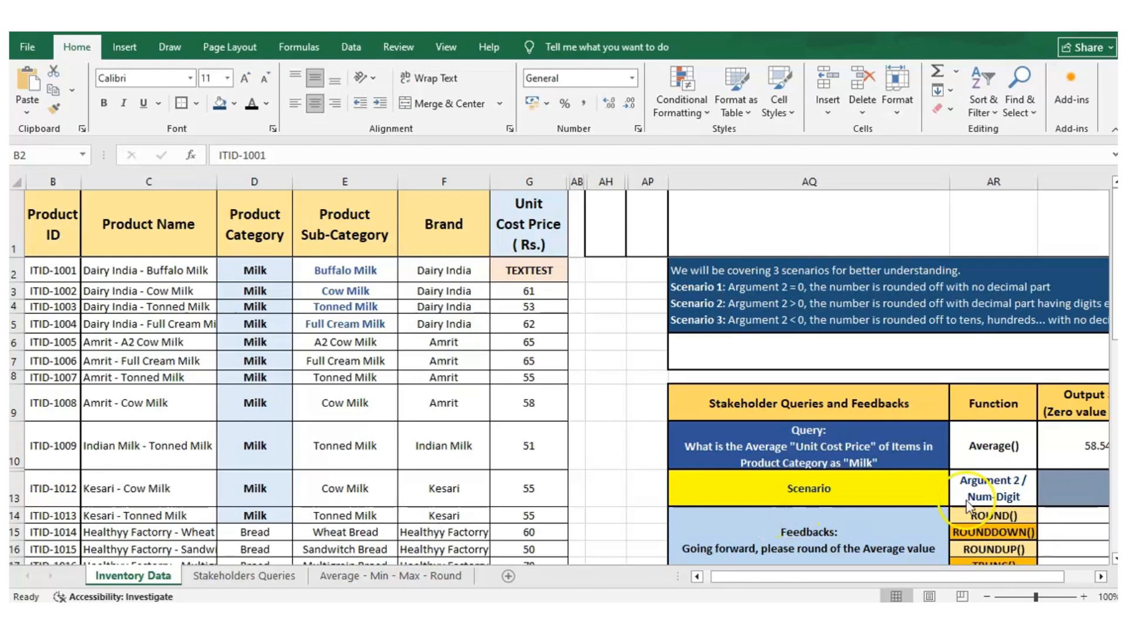
# Step: Review the average value in AT10 and the ROUND, ROUNDDOWN, ROUNDUP and TRUNC function labels in the scenario table
pyautogui.click(1086, 424)
pyautogui.press('Right')
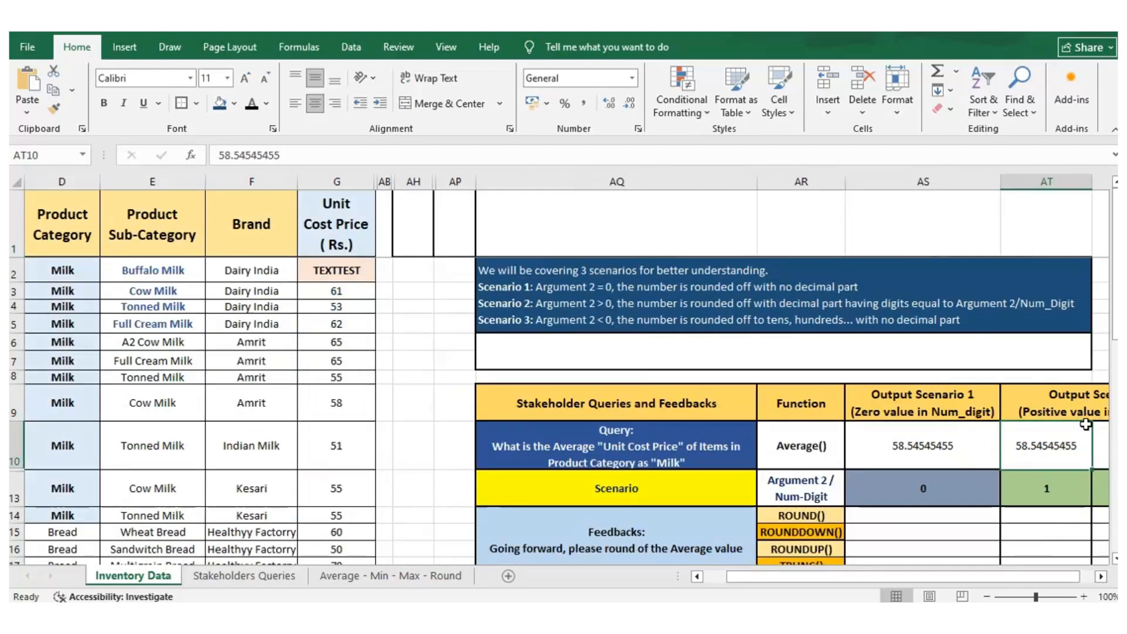
pyautogui.scroll(-1, 1088, 427)
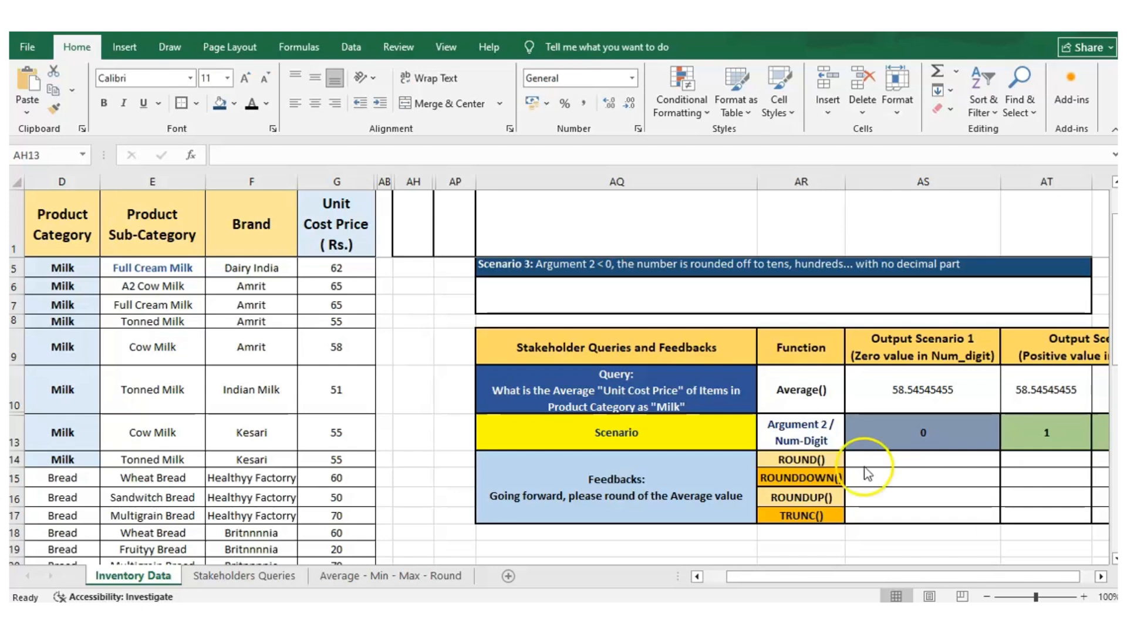
pyautogui.click(802, 462)
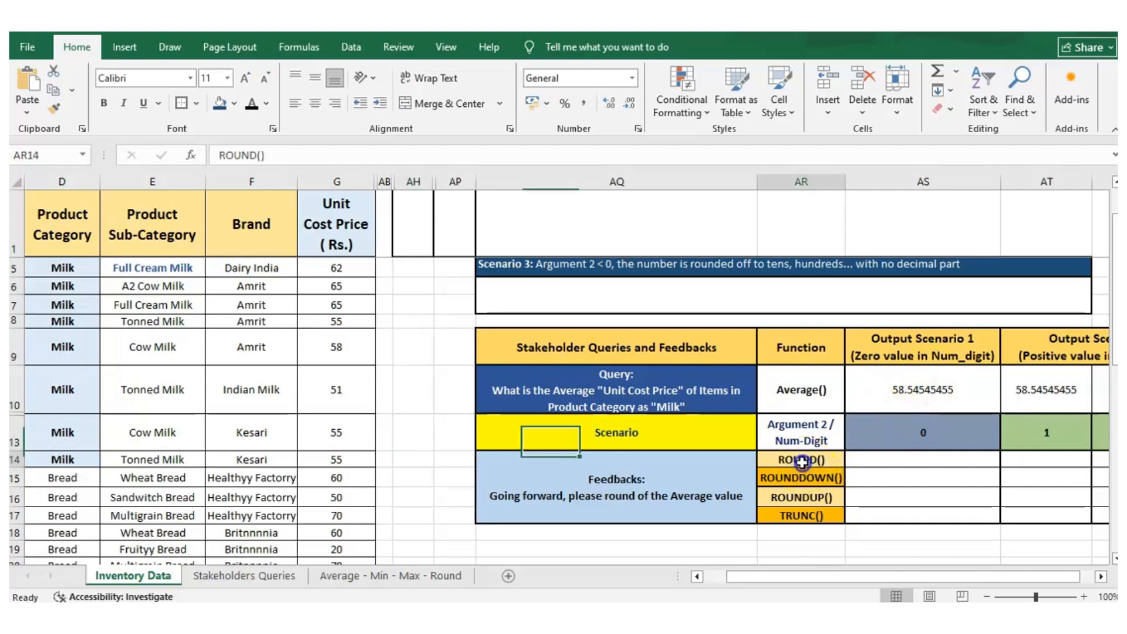
pyautogui.moveTo(801, 462); pyautogui.dragTo(802, 516)
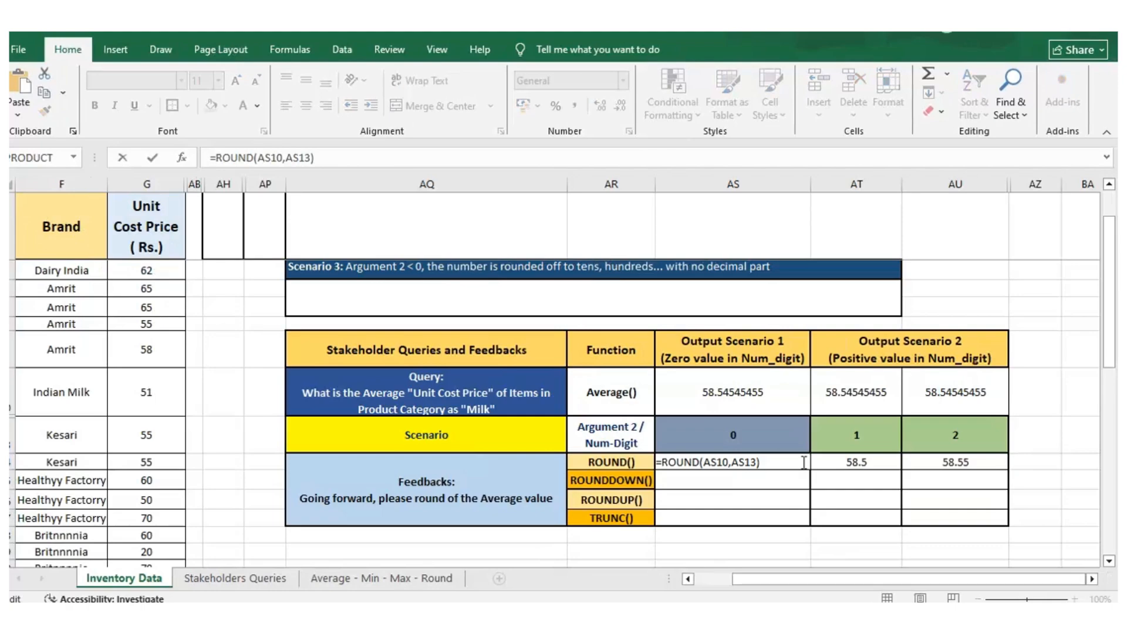
# Step: Inspect the ROUND formula in AS14 and its number and num_digits arguments for Output Scenario 1
pyautogui.click(785, 479)
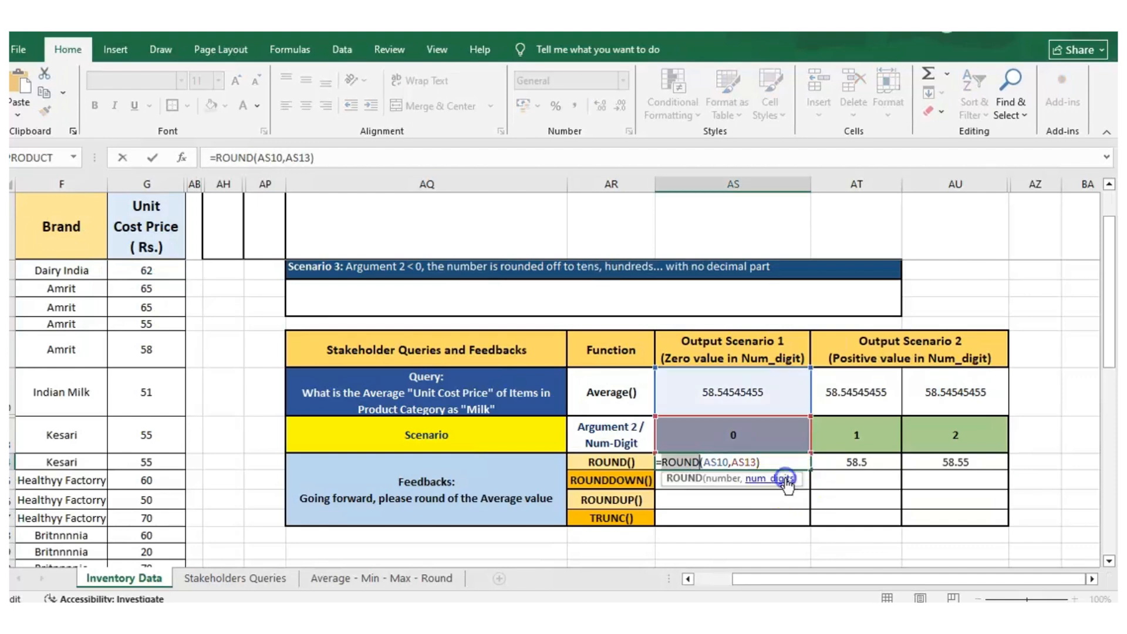
pyautogui.hotkey('ctrl', 'Return')
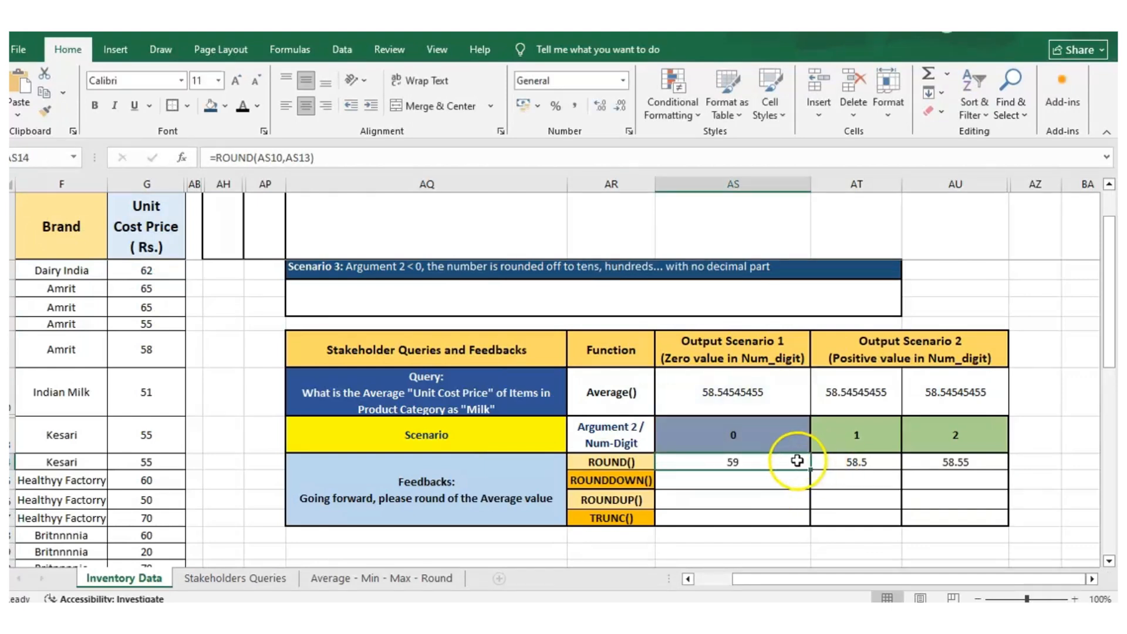
pyautogui.doubleClick(797, 461)
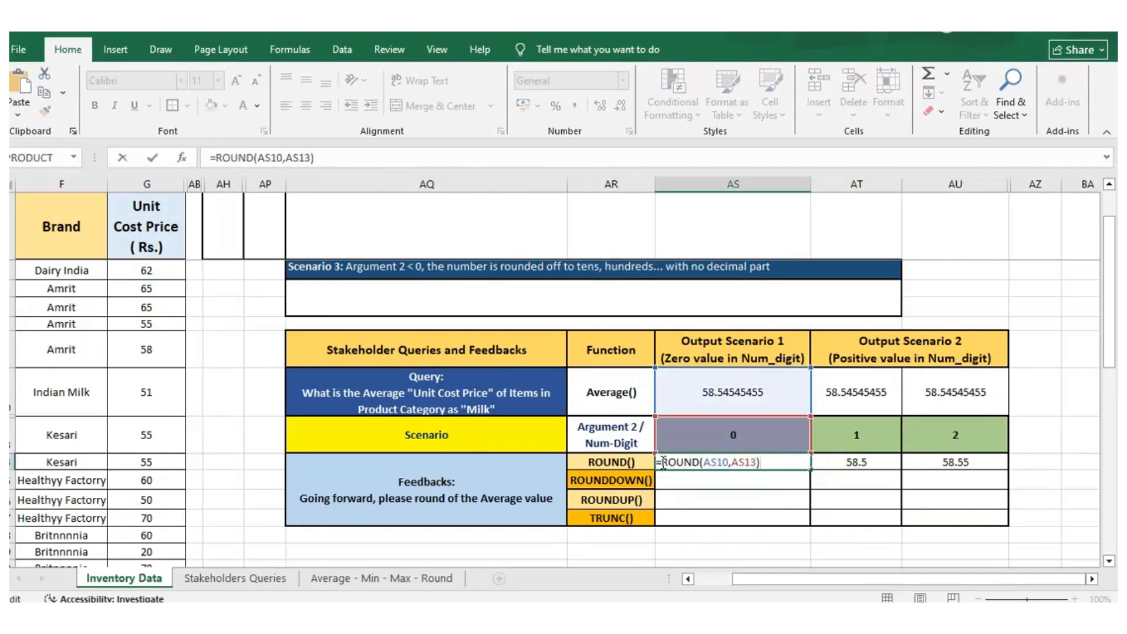
pyautogui.moveTo(663, 462); pyautogui.dragTo(701, 464)
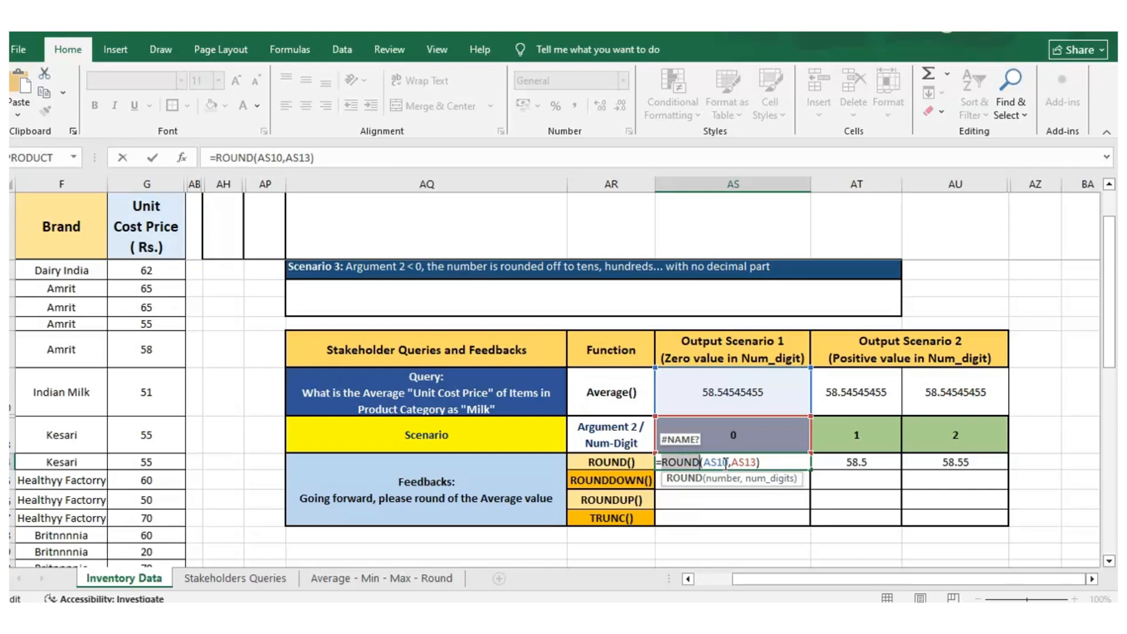
pyautogui.press('Return')
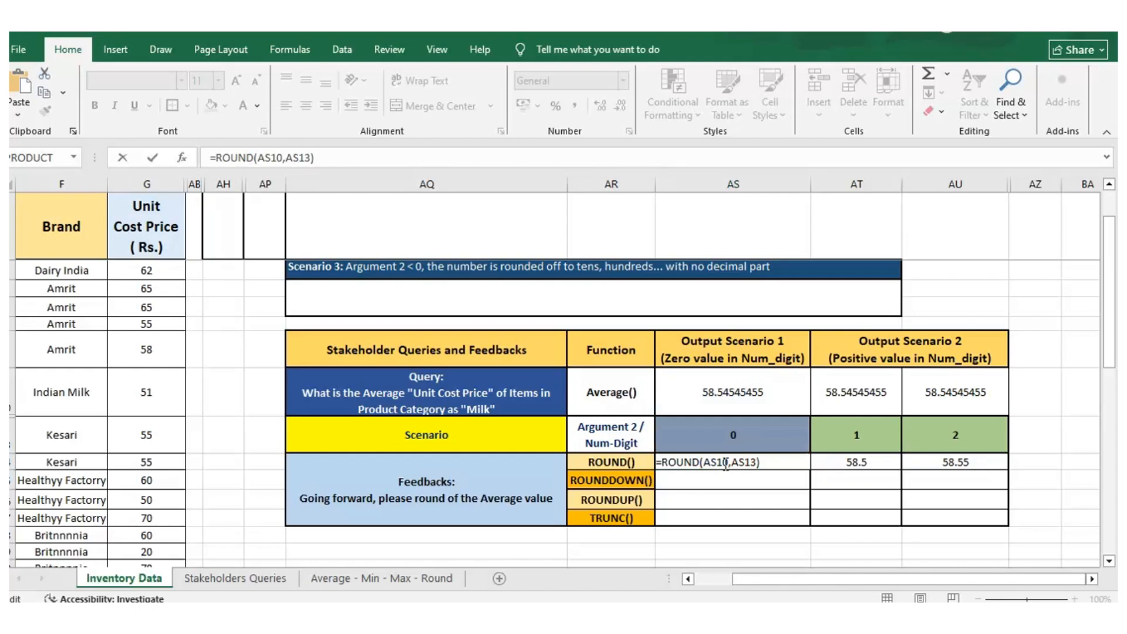
pyautogui.click(715, 465)
# Step: Unhide the hidden columns between AU and AZ to reveal the Output Scenario 3 section
pyautogui.click(822, 316)
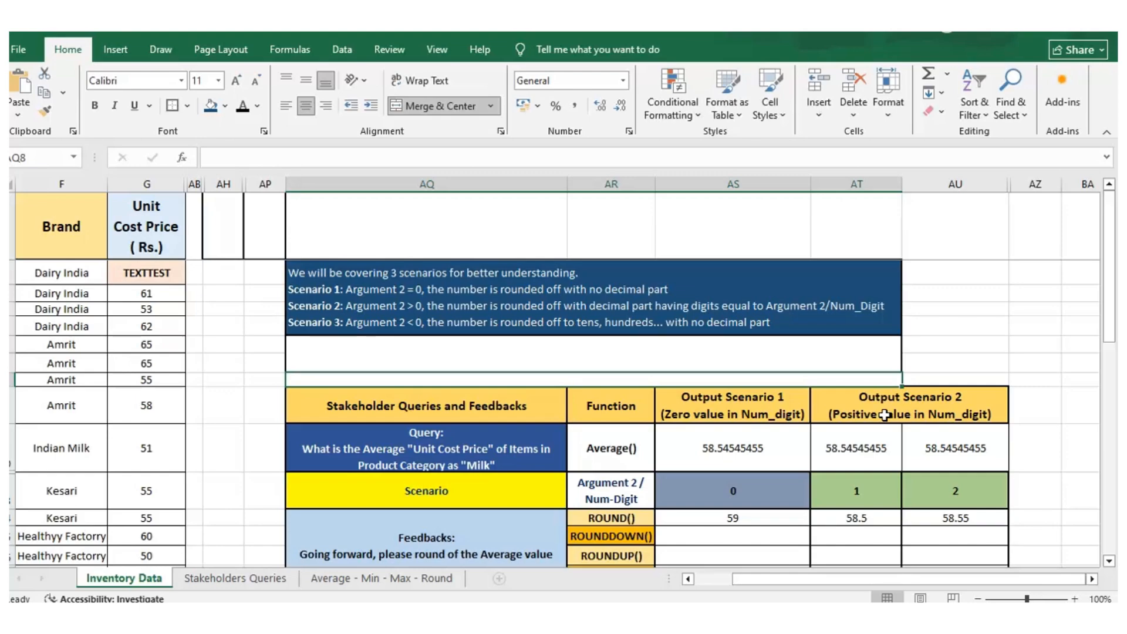
pyautogui.click(994, 190)
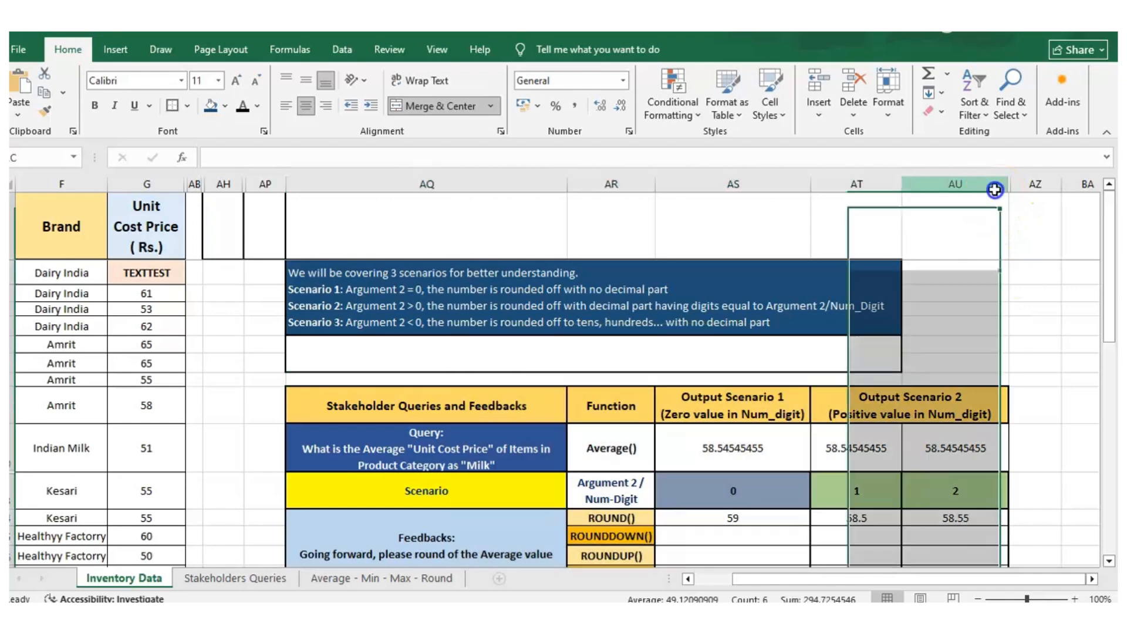
pyautogui.click(1024, 189)
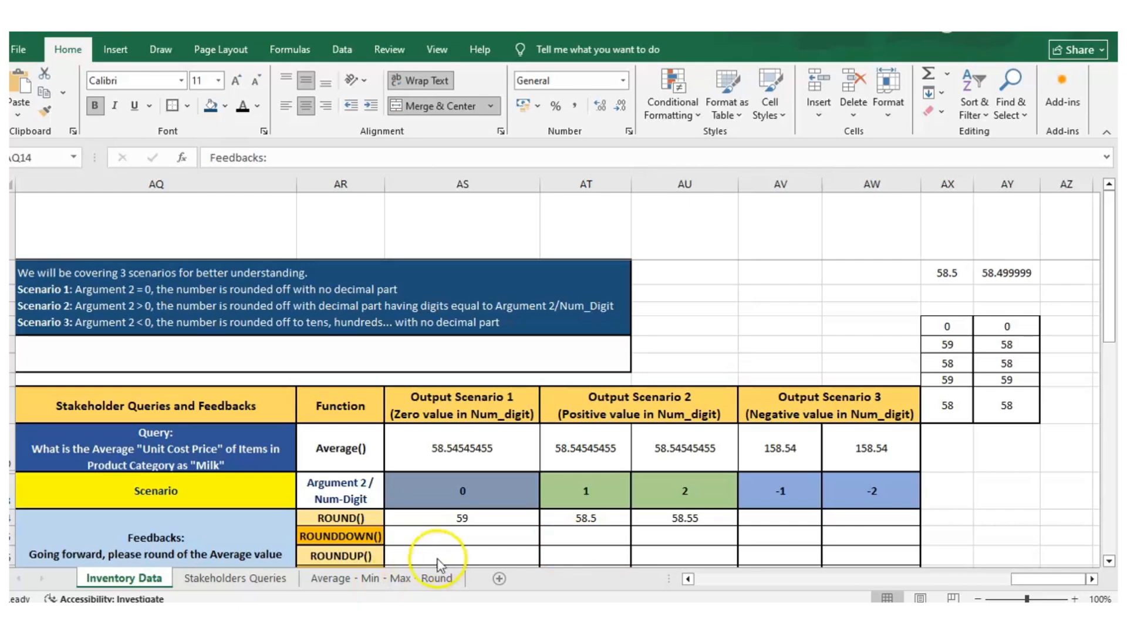
# Step: Try 58.34545455 as the Output Scenario 1 average in AS10 to test the rounding, and undo the change
pyautogui.click(462, 518)
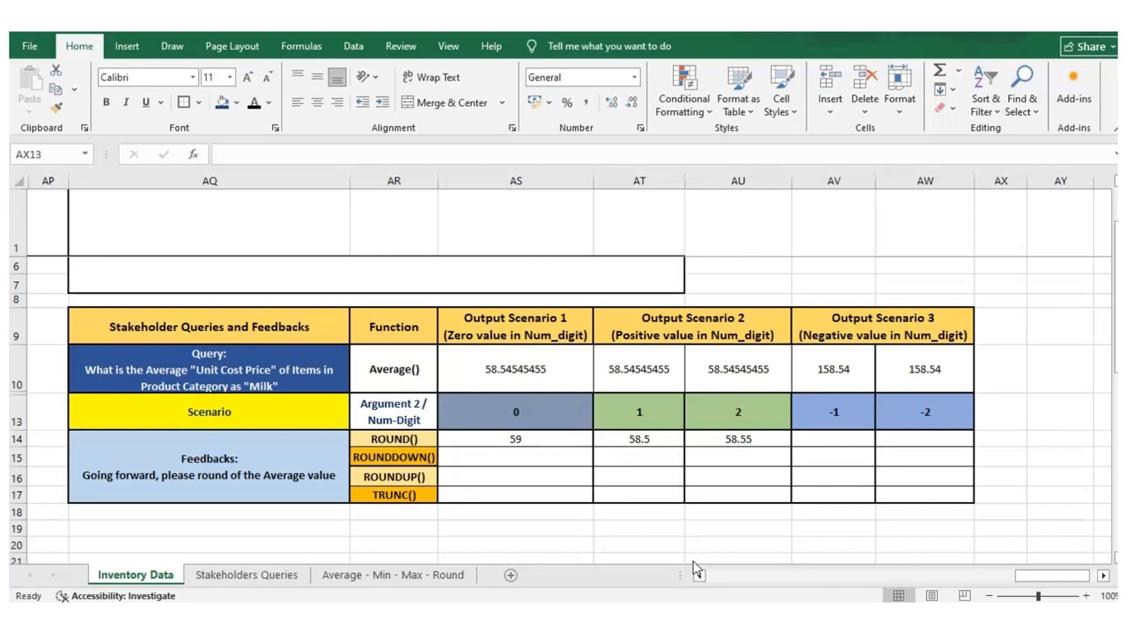
pyautogui.doubleClick(504, 369)
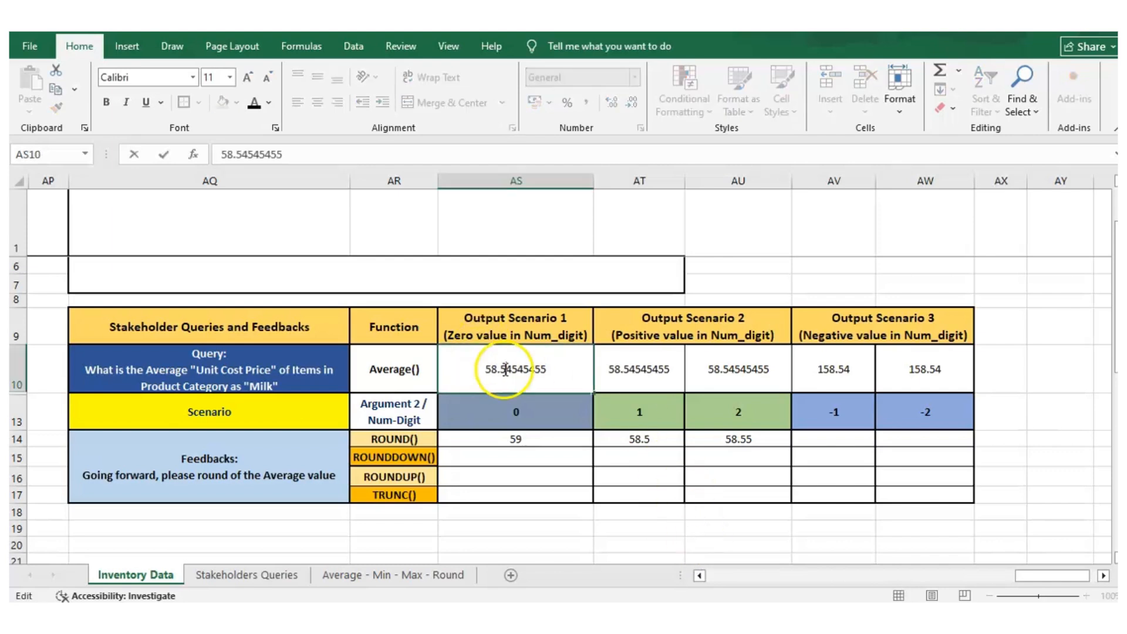
pyautogui.moveTo(501, 369); pyautogui.dragTo(512, 370)
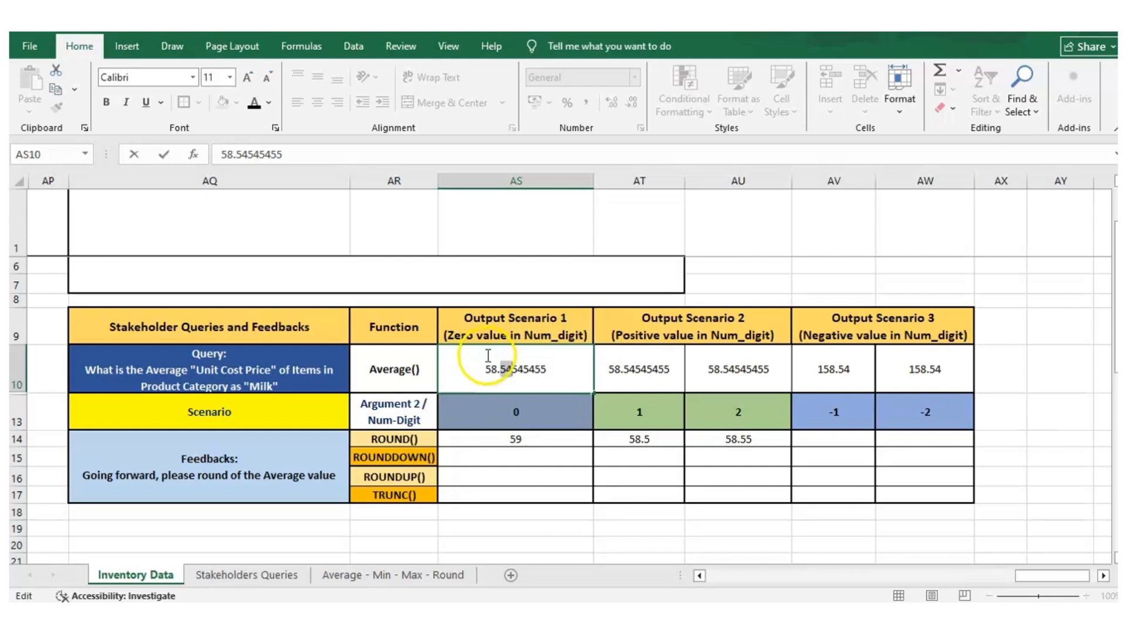
pyautogui.click(488, 368)
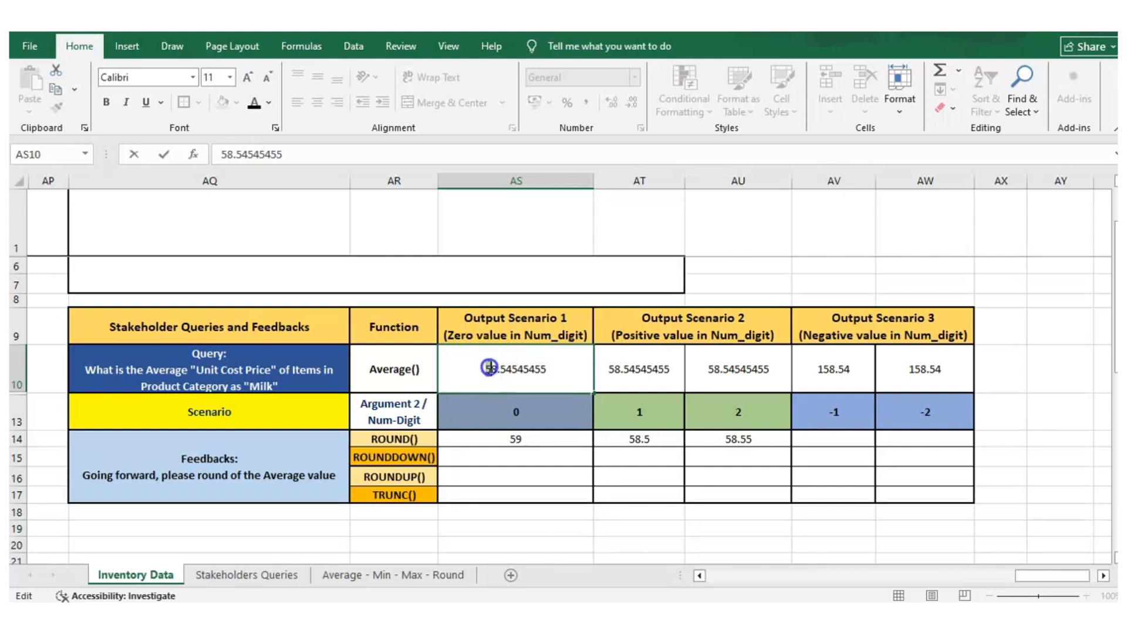
pyautogui.moveTo(483, 367); pyautogui.dragTo(500, 374)
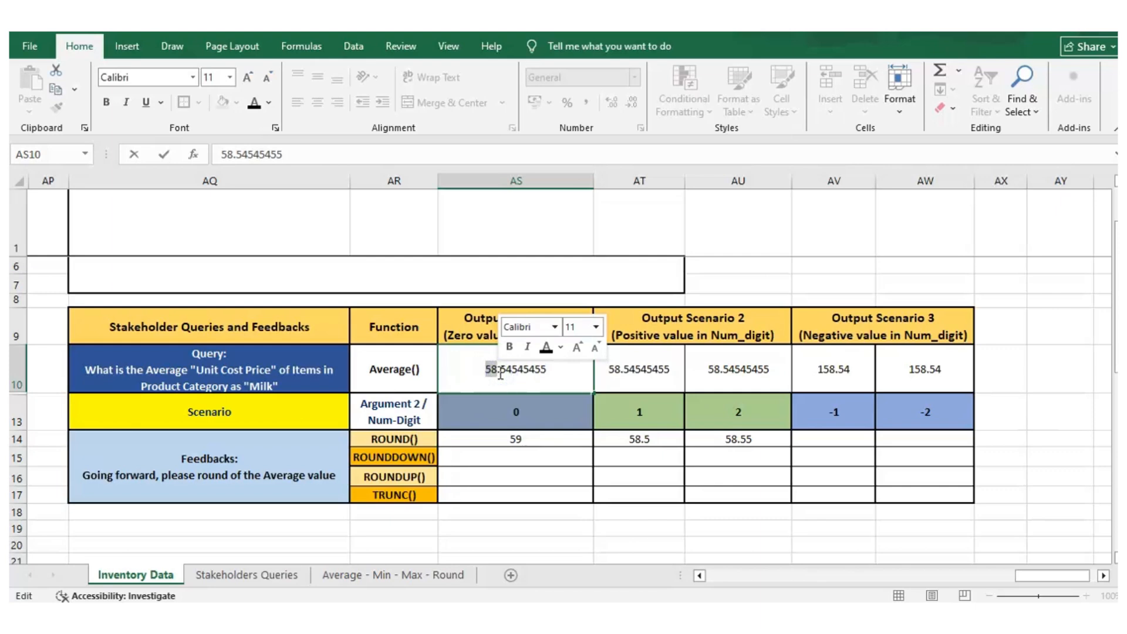
pyautogui.click(499, 373)
pyautogui.press('Delete')
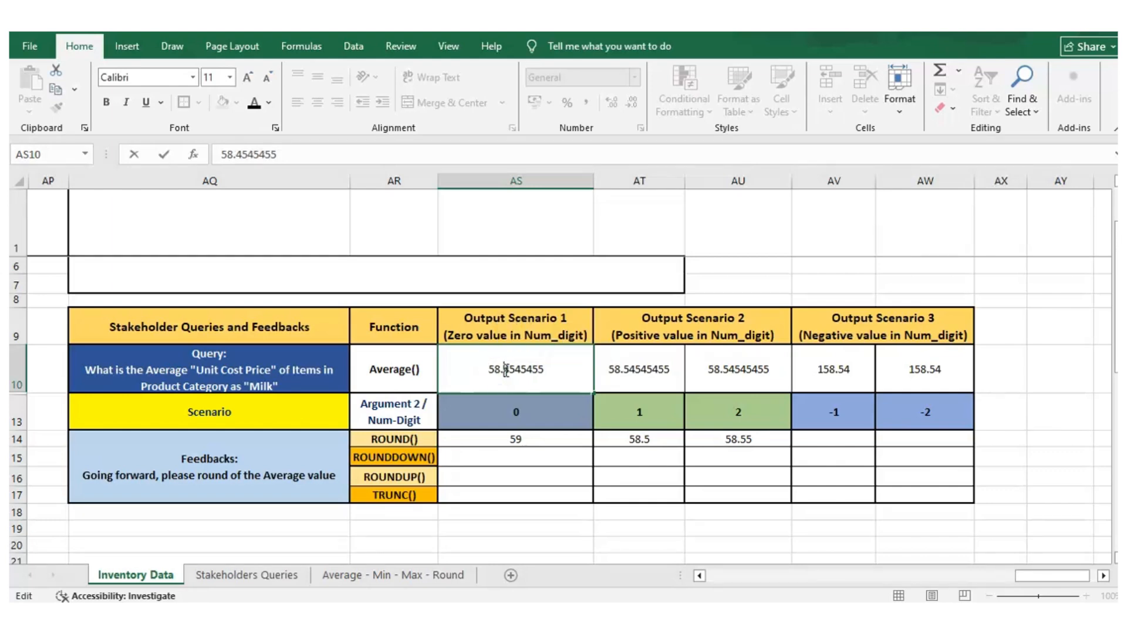
pyautogui.write('3')
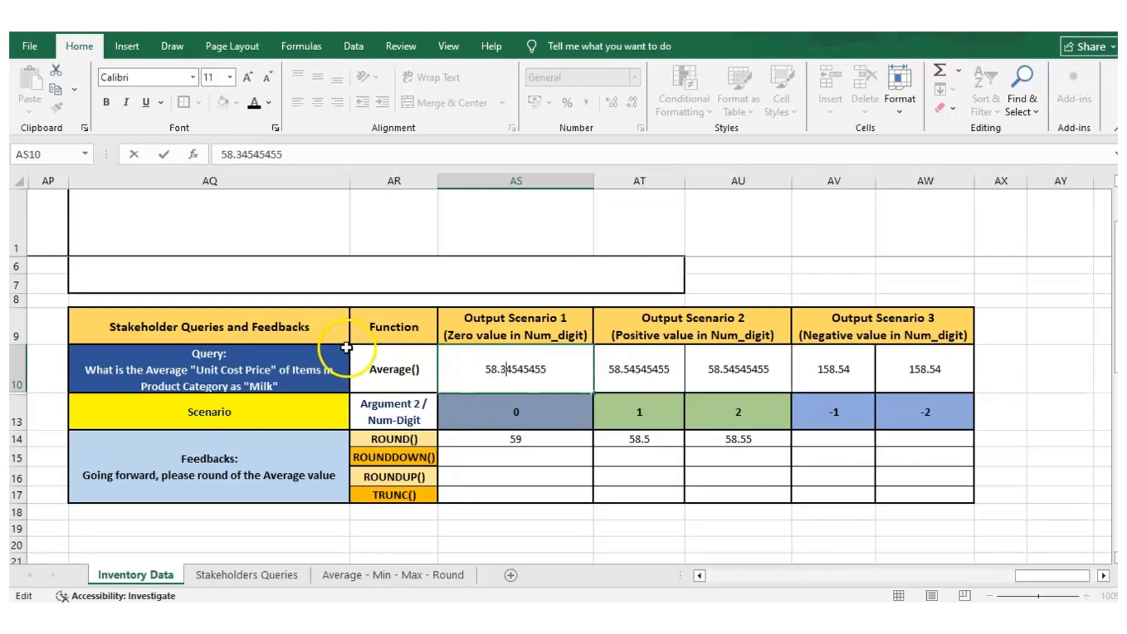
pyautogui.press('Return')
pyautogui.press('Up')
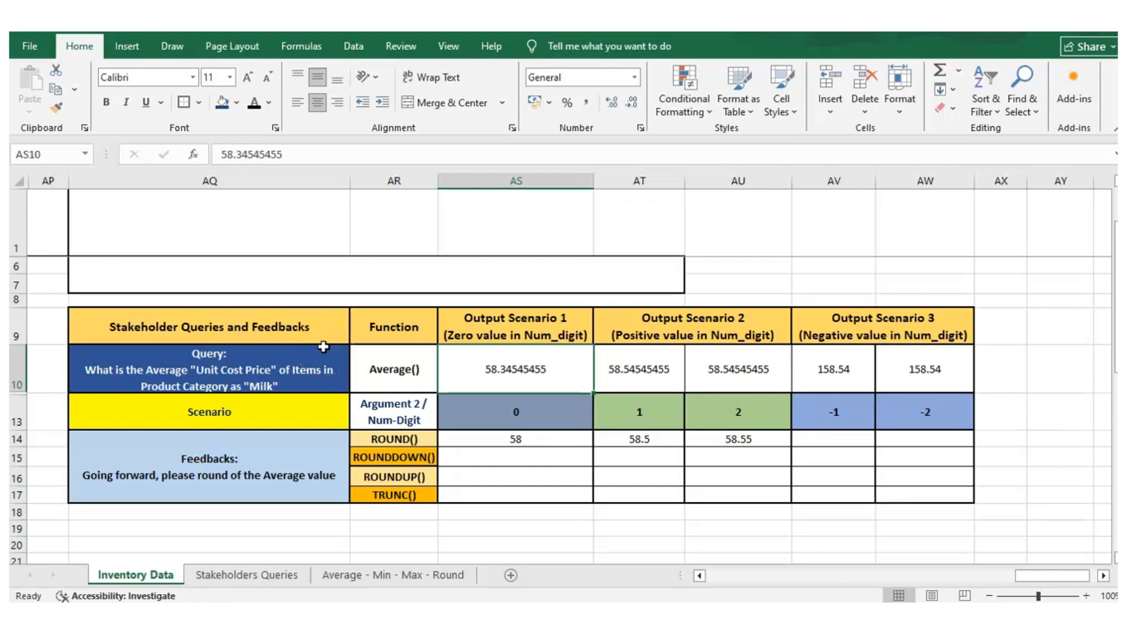
pyautogui.hotkey('ctrl', 'z')
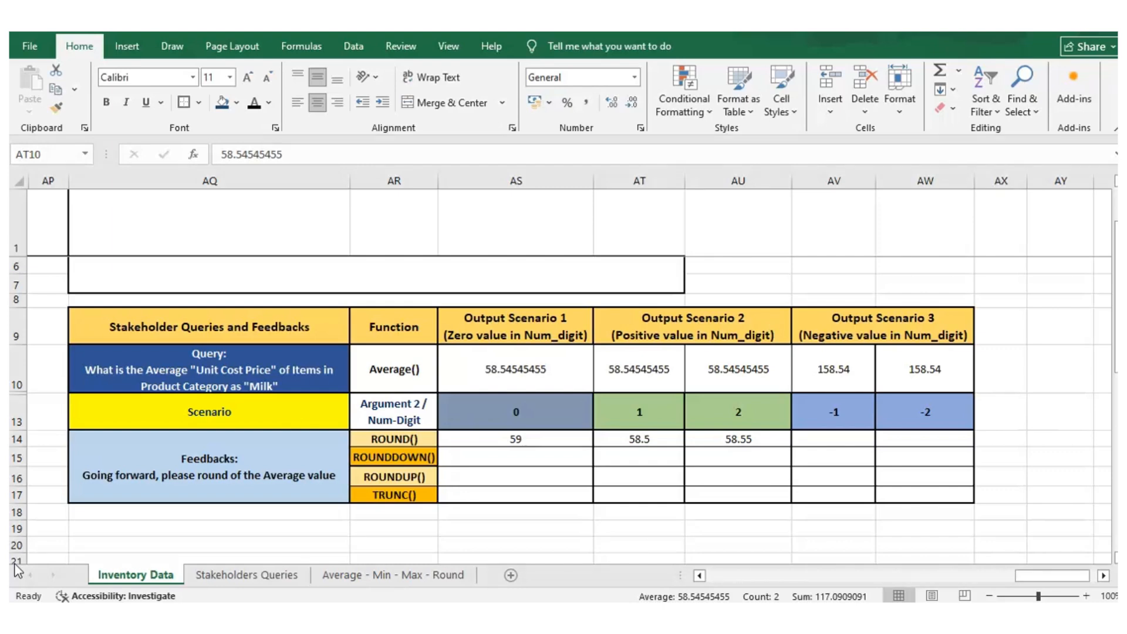
# Step: Inspect the Num_digit value in AT13 and the ROUND formula in AU14 for Output Scenario 2
pyautogui.click(657, 410)
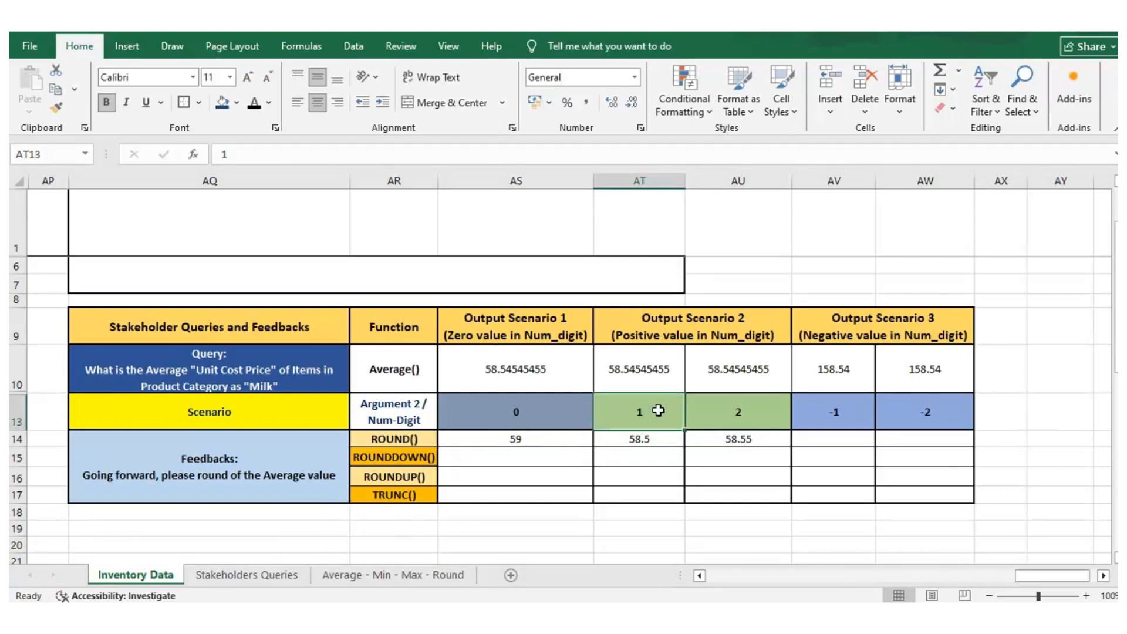
pyautogui.click(658, 411)
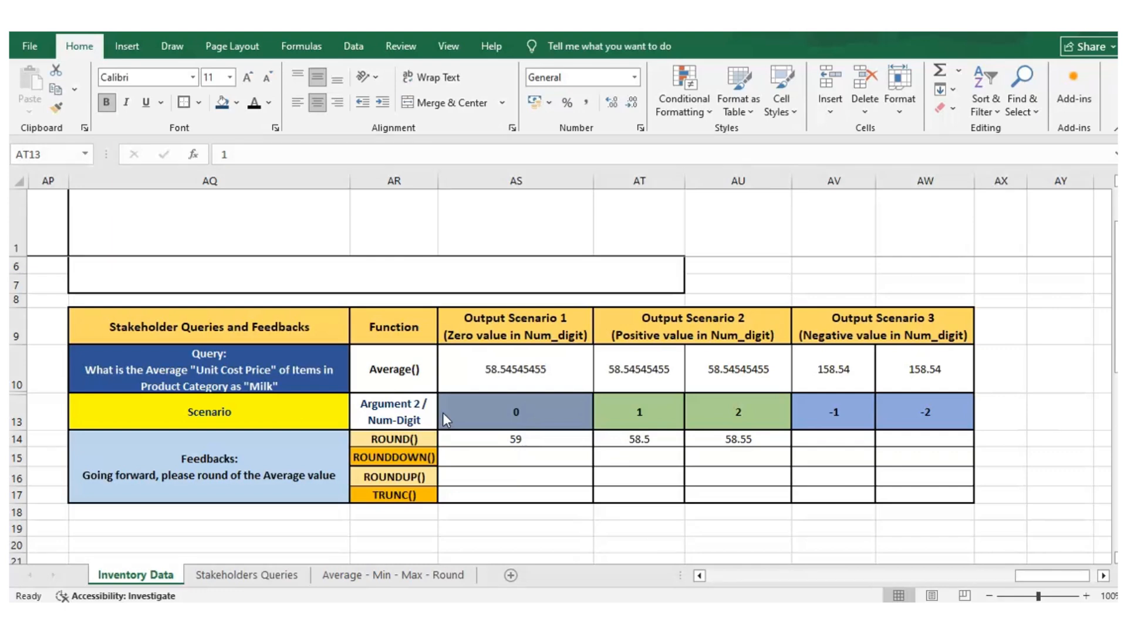
pyautogui.doubleClick(741, 440)
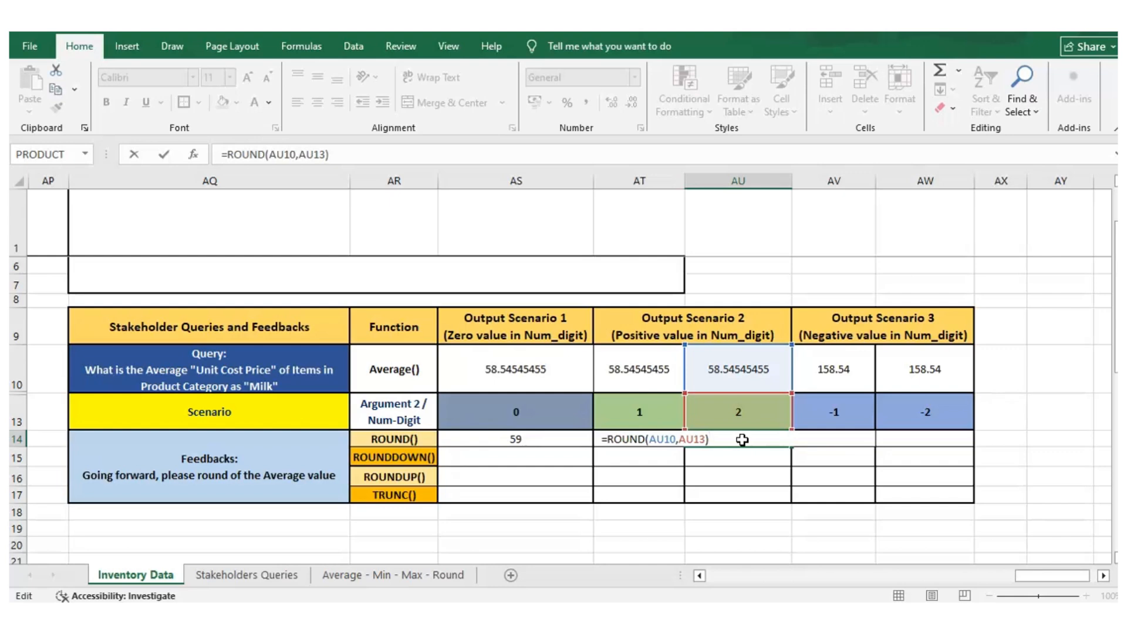
pyautogui.press('Return')
pyautogui.press('Up')
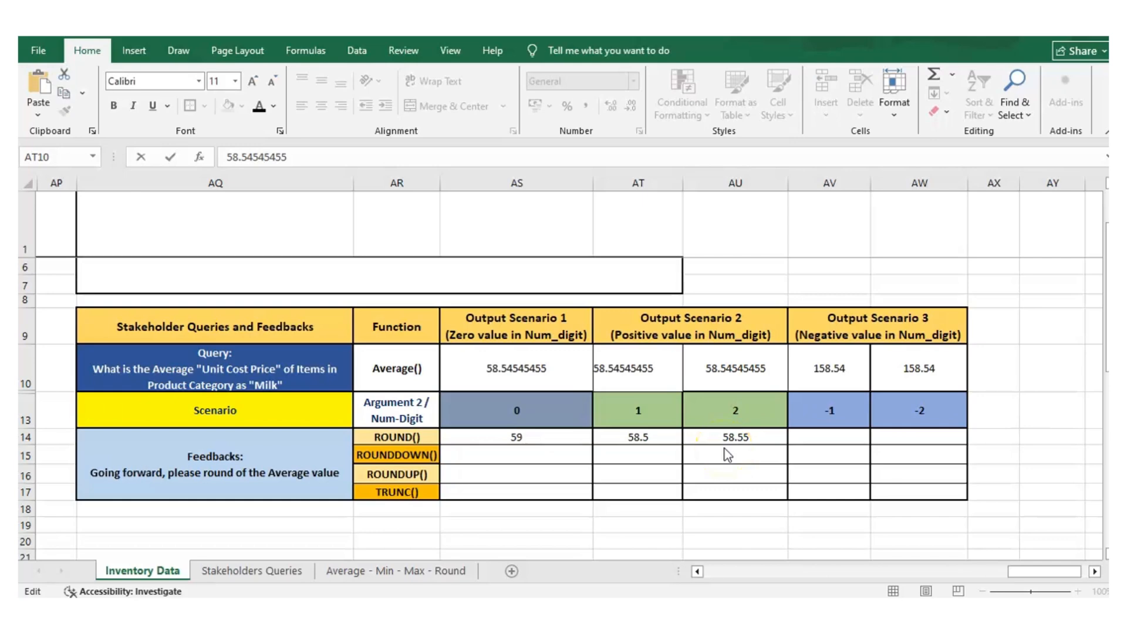
# Step: Compare the Num_digit value in AT13 with the digits after the second decimal of the average in AT10
pyautogui.click(431, 437)
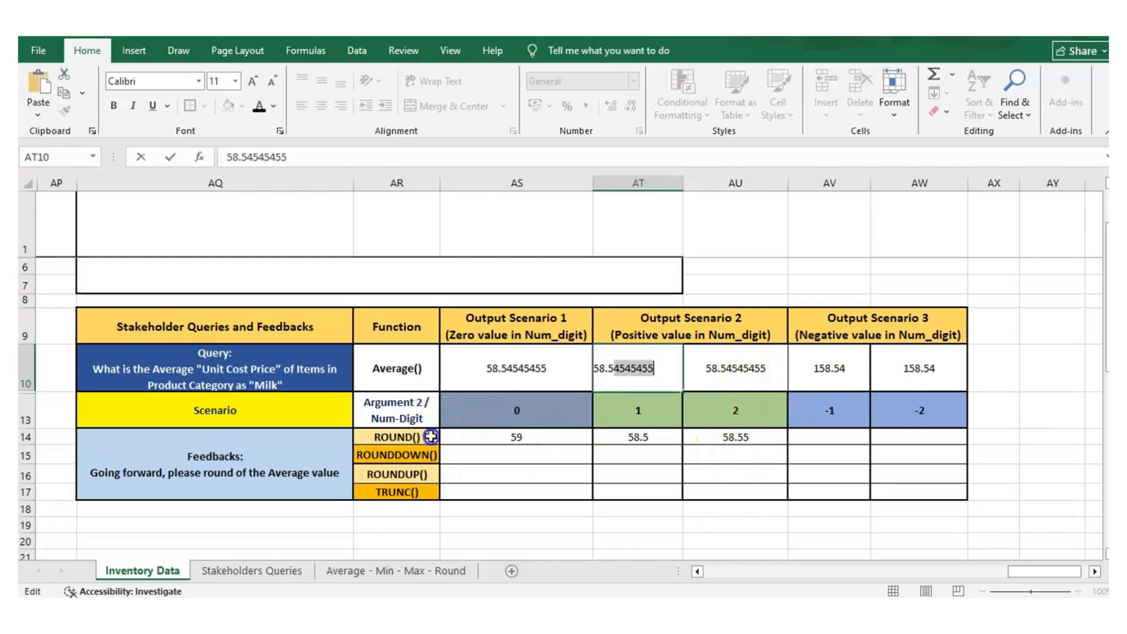
pyautogui.click(646, 416)
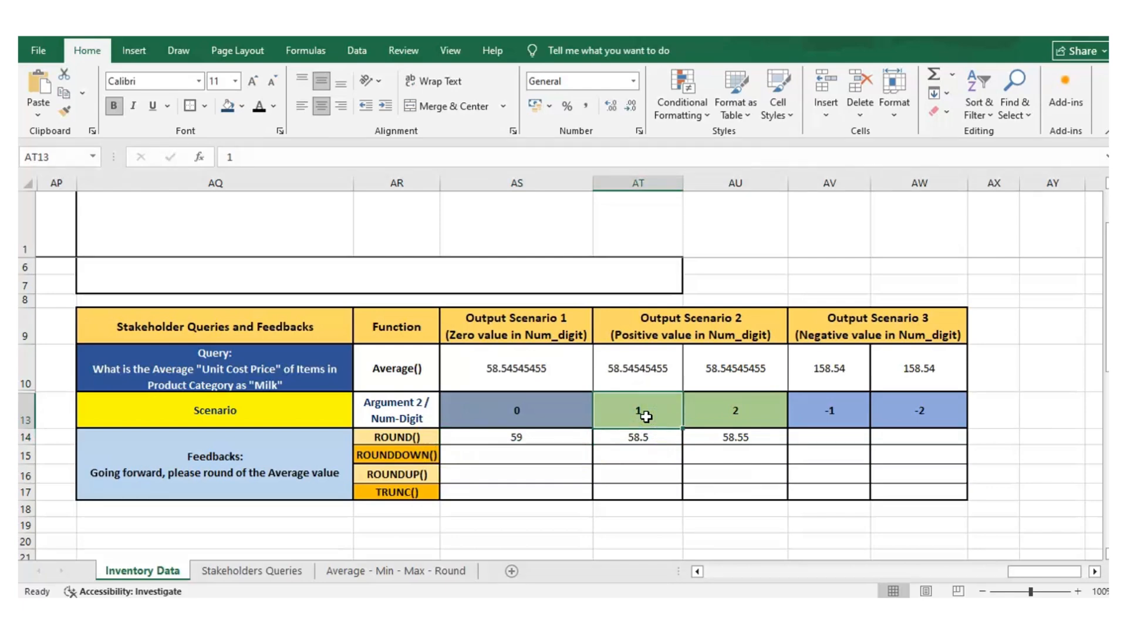
pyautogui.click(649, 417)
pyautogui.click(625, 363)
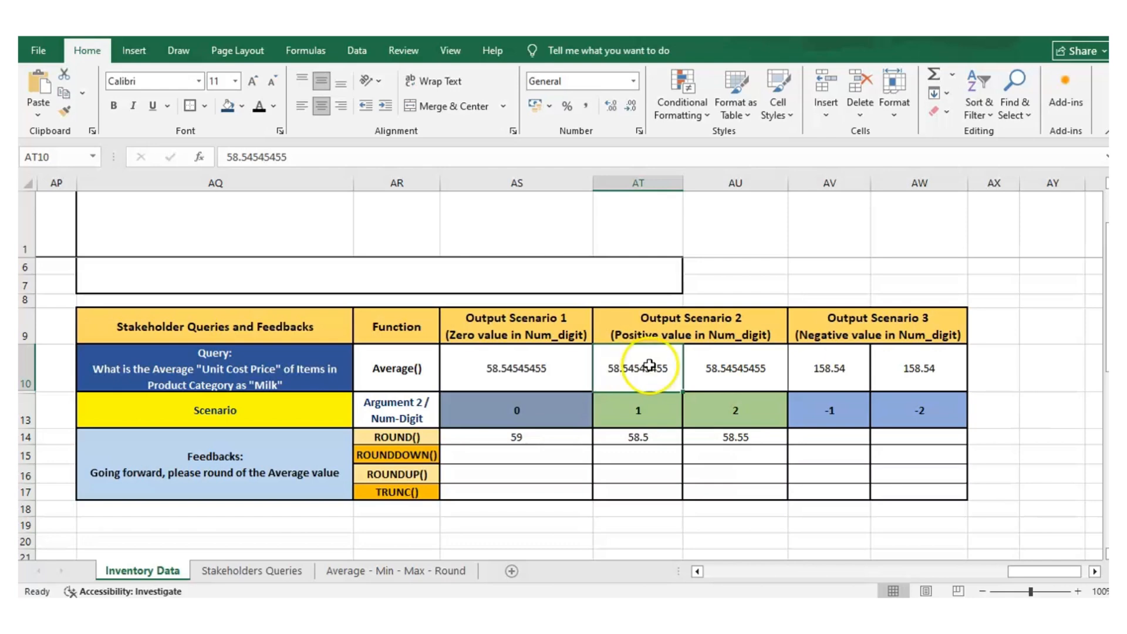
pyautogui.doubleClick(631, 367)
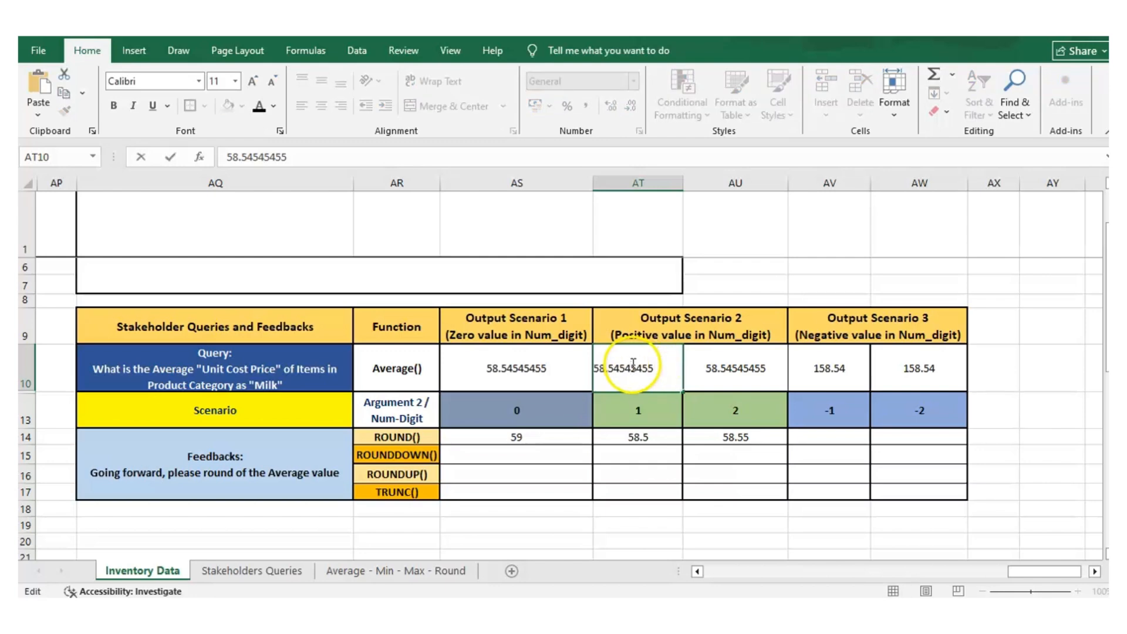
pyautogui.moveTo(653, 368); pyautogui.dragTo(615, 367)
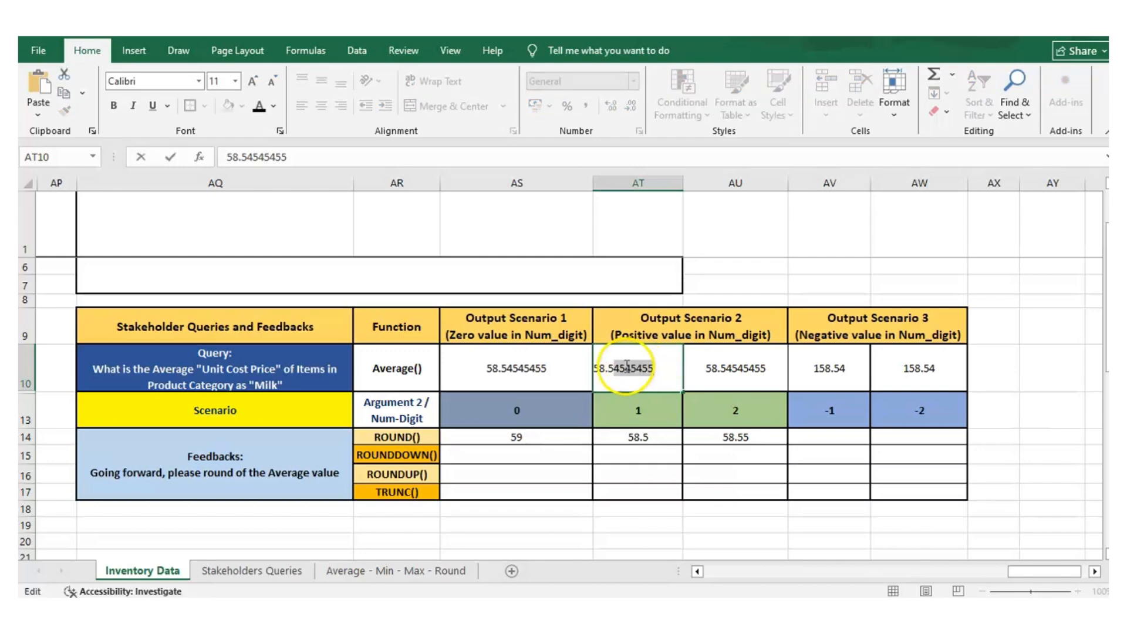
# Step: Examine the digits after the second decimal of the average in AU10 for the two-digit rounding case
pyautogui.click(721, 373)
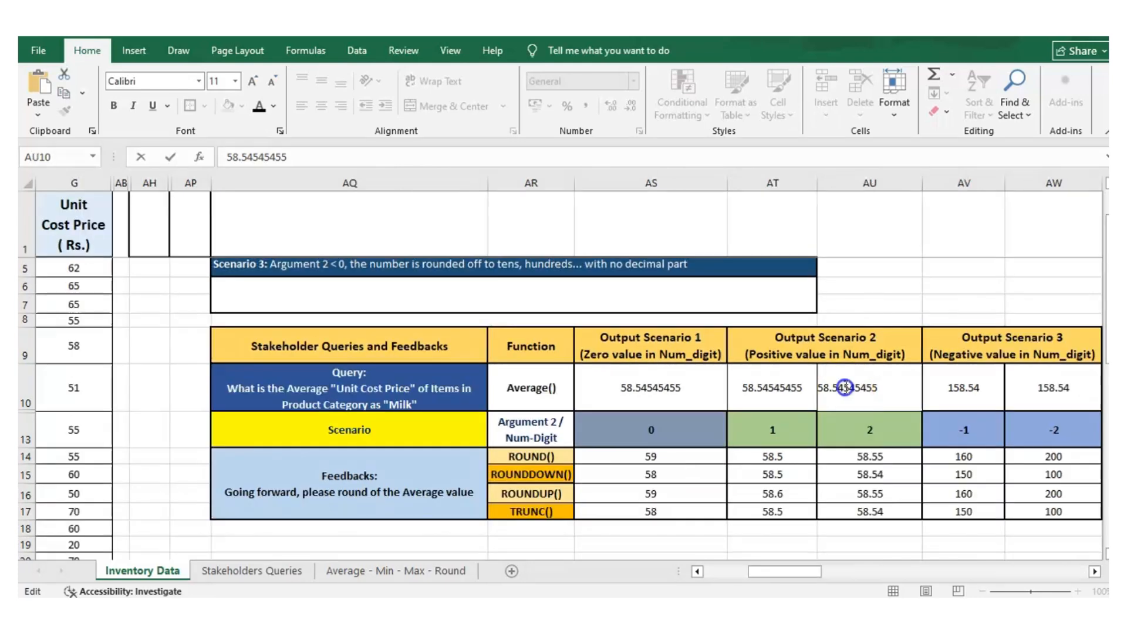
pyautogui.doubleClick(845, 388)
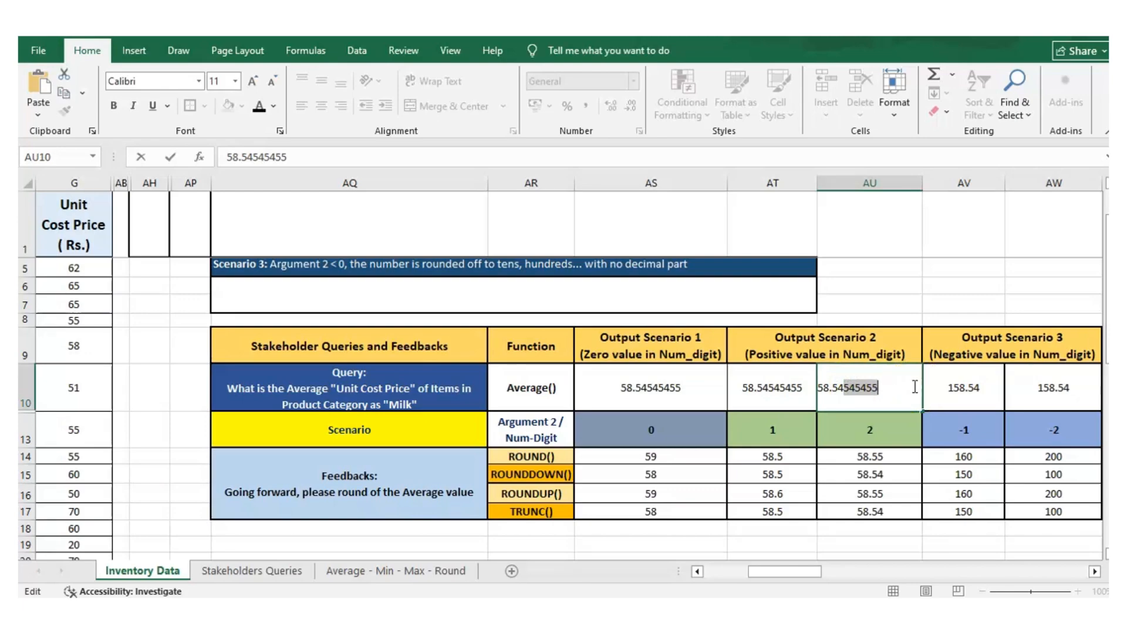
pyautogui.click(851, 388)
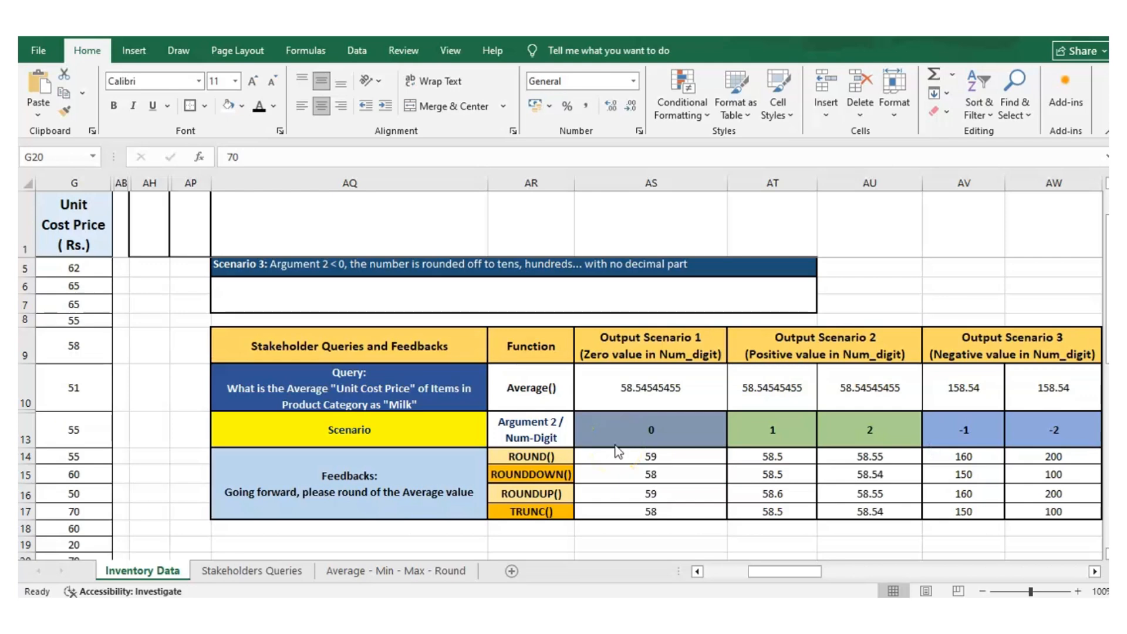
# Step: Review the ROUNDDOWN and ROUNDUP function labels together with the Output Scenario 1 heading
pyautogui.moveTo(531, 474); pyautogui.dragTo(532, 493)
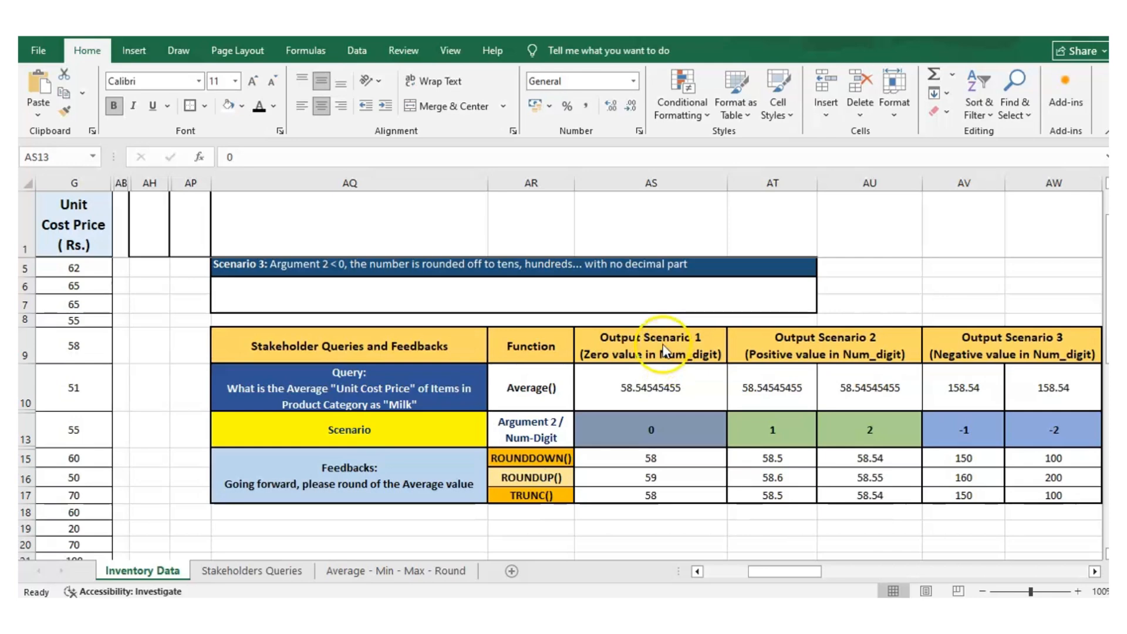
pyautogui.click(650, 354)
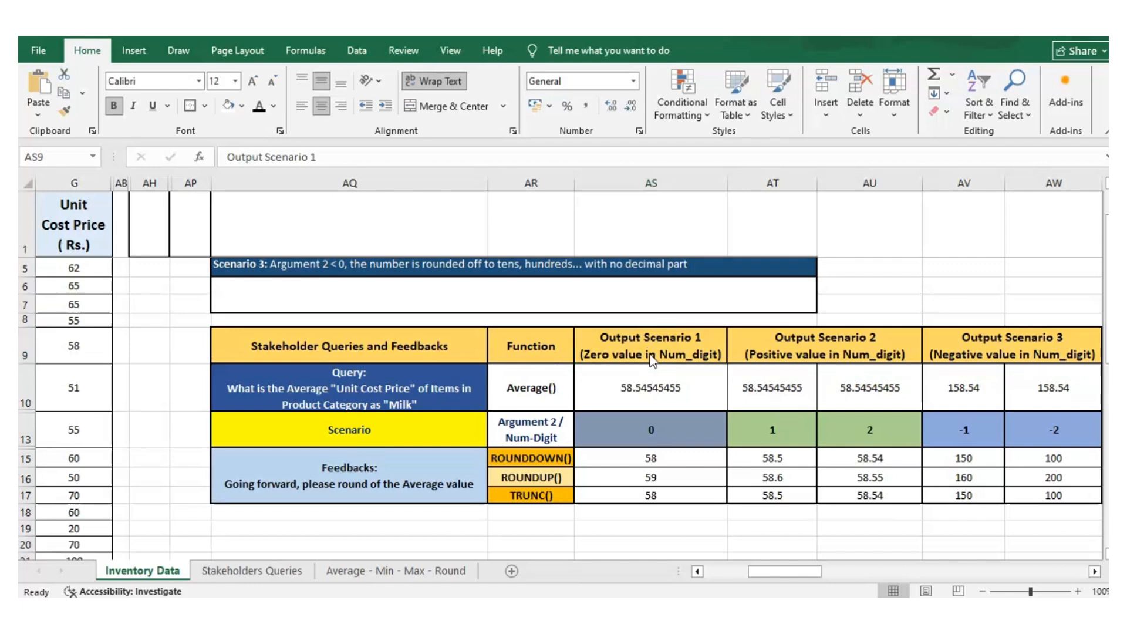
# Step: Review the Output Scenario 1 heading, and check the Num_digit value in AT13 against the average in AT10
pyautogui.click(646, 361)
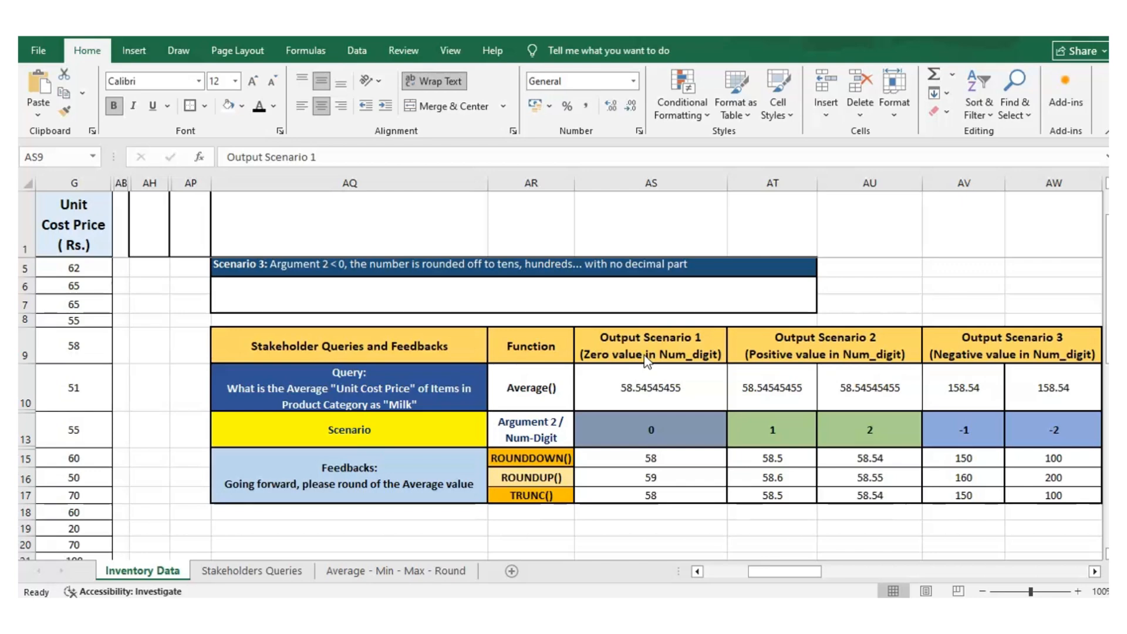
pyautogui.click(774, 418)
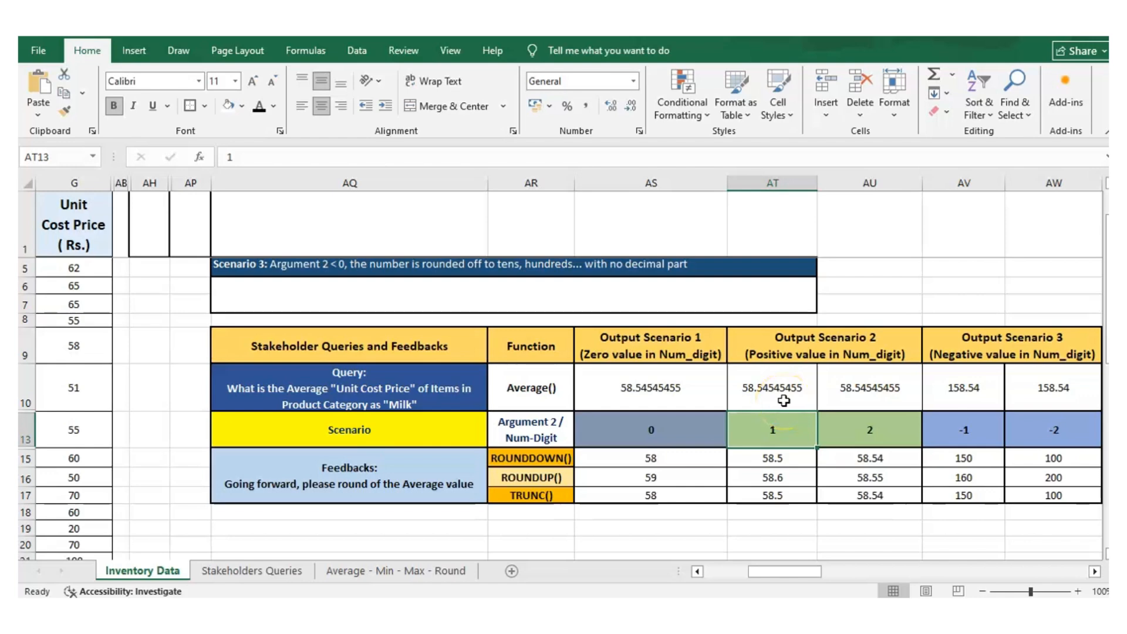
pyautogui.click(776, 385)
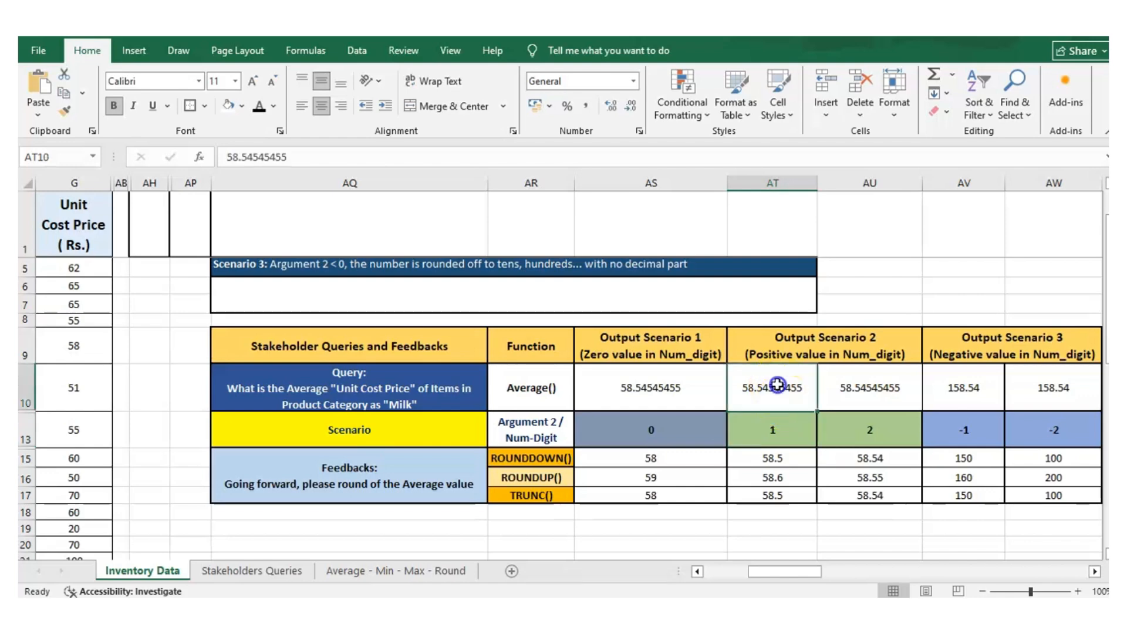
# Step: Review the Output Scenario 2 heading together with the Num_digit value in AU13
pyautogui.click(789, 345)
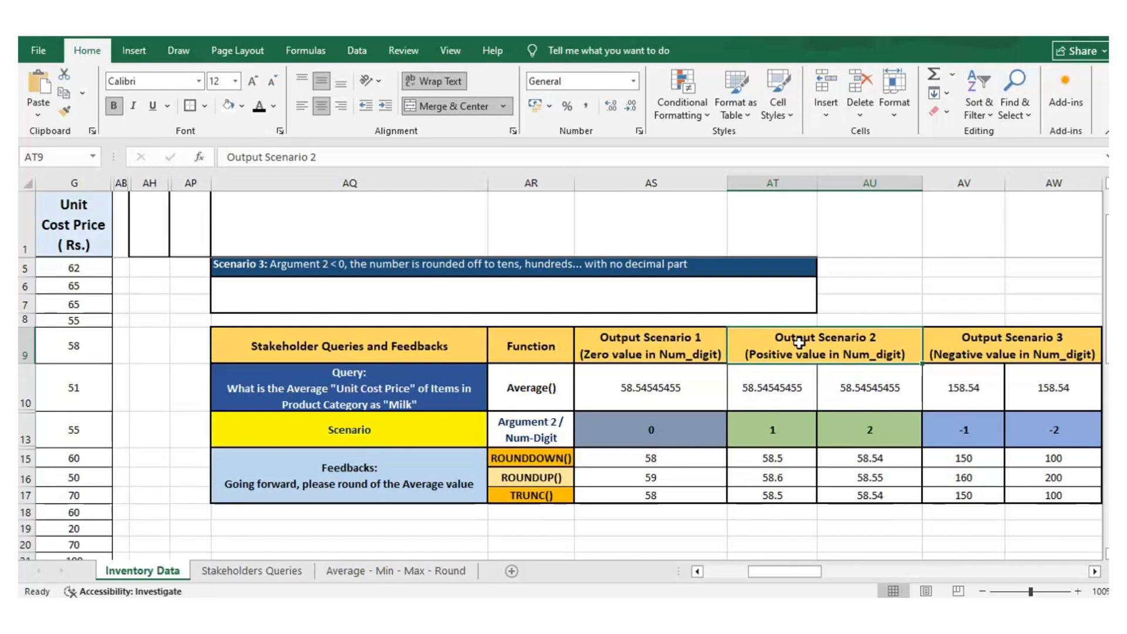
pyautogui.click(873, 440)
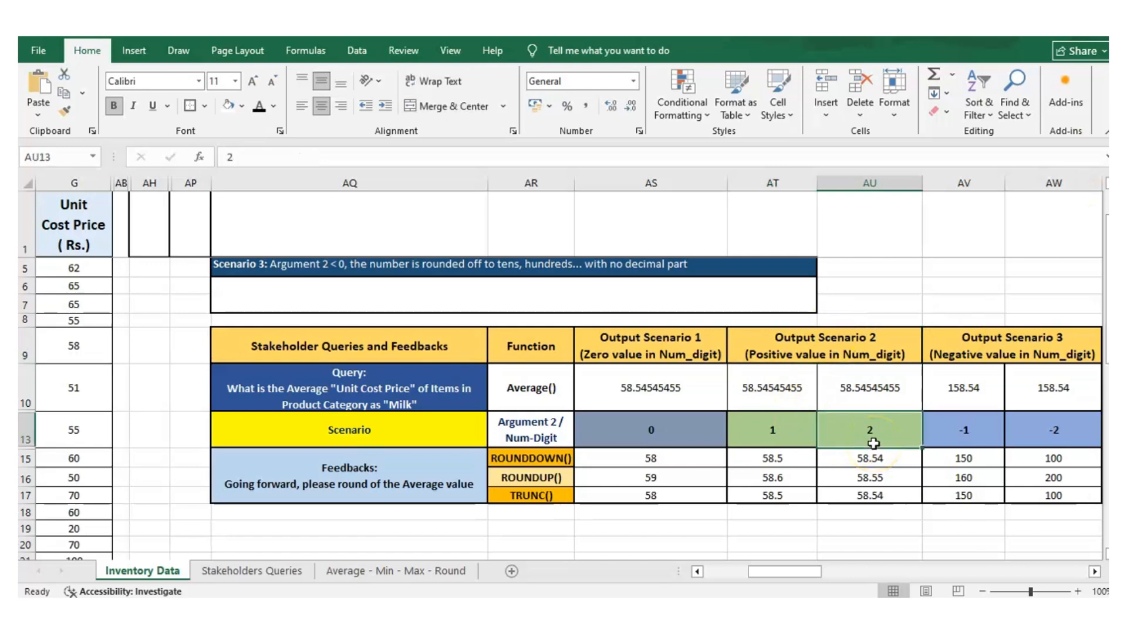
pyautogui.click(867, 441)
pyautogui.click(828, 347)
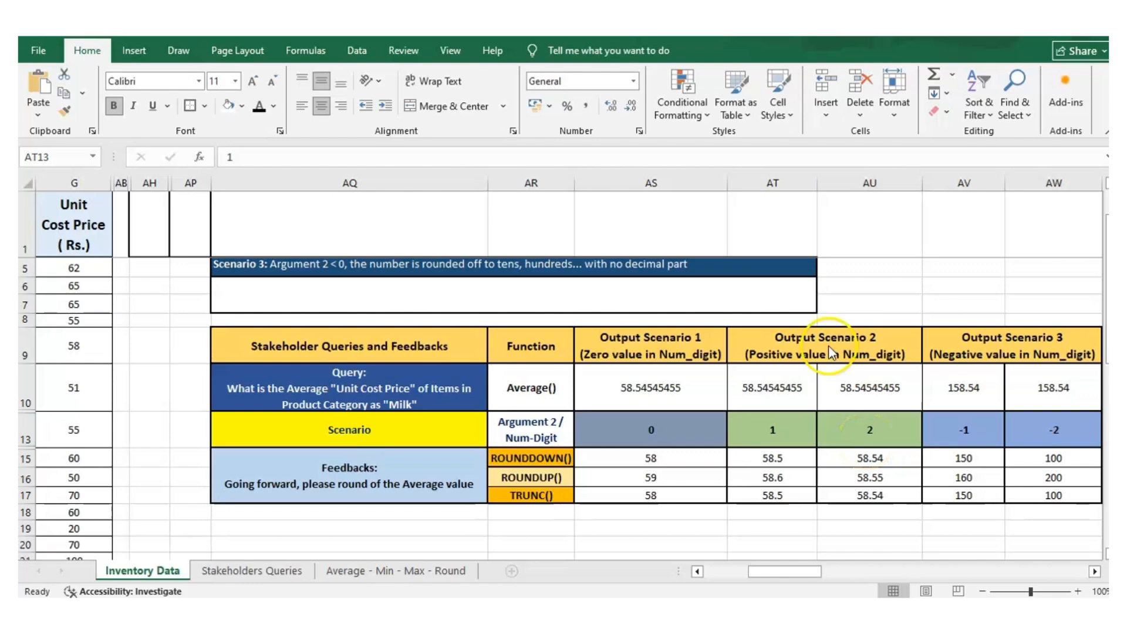
# Step: Examine the digits after the first decimal of the average in AT10 against the Num_digit value in AT13
pyautogui.click(768, 424)
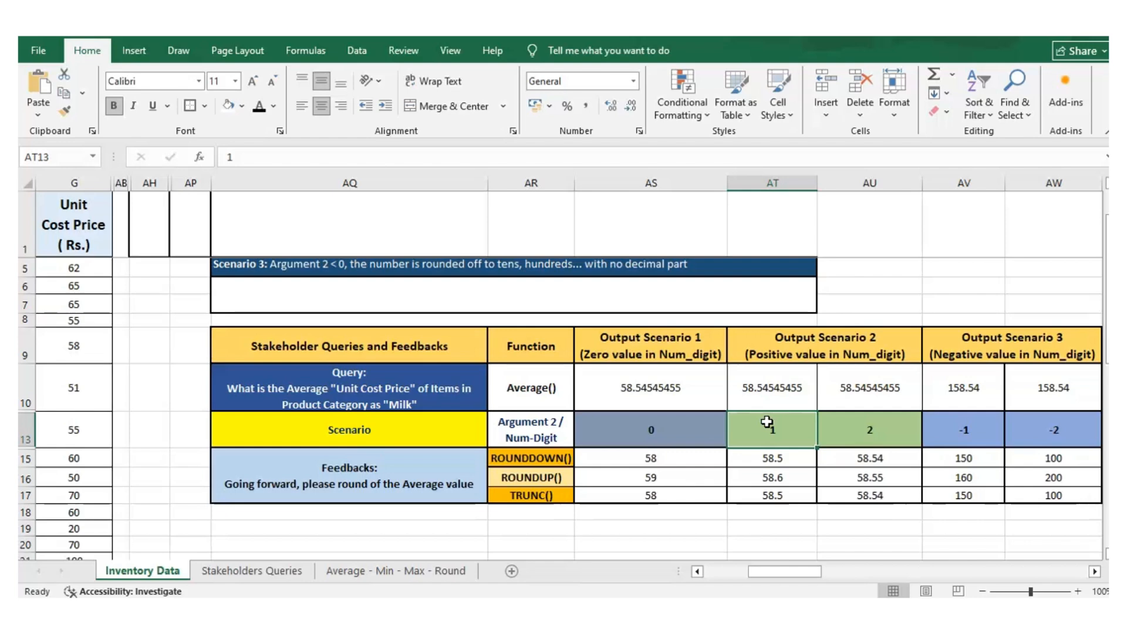
pyautogui.doubleClick(764, 388)
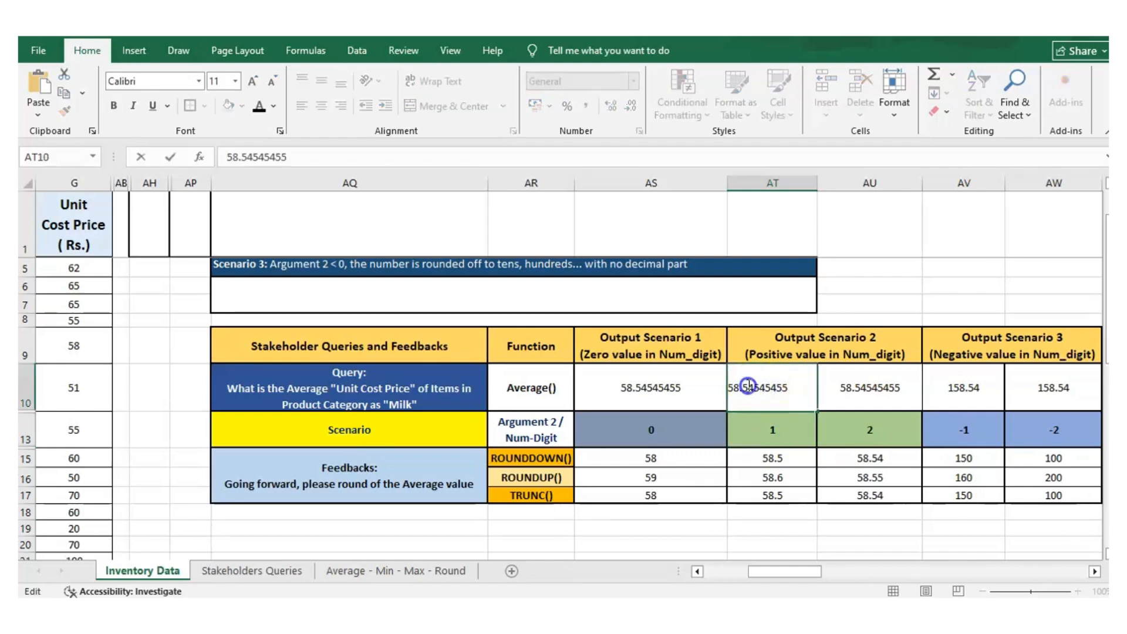
pyautogui.moveTo(747, 385); pyautogui.dragTo(789, 392)
pyautogui.click(745, 387)
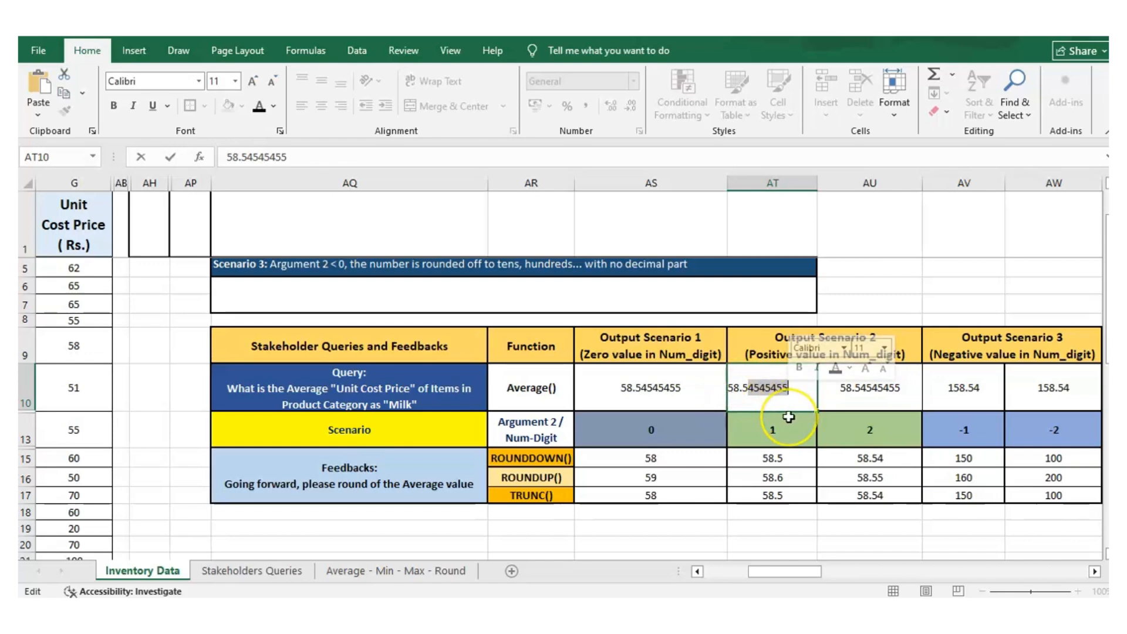
pyautogui.click(788, 416)
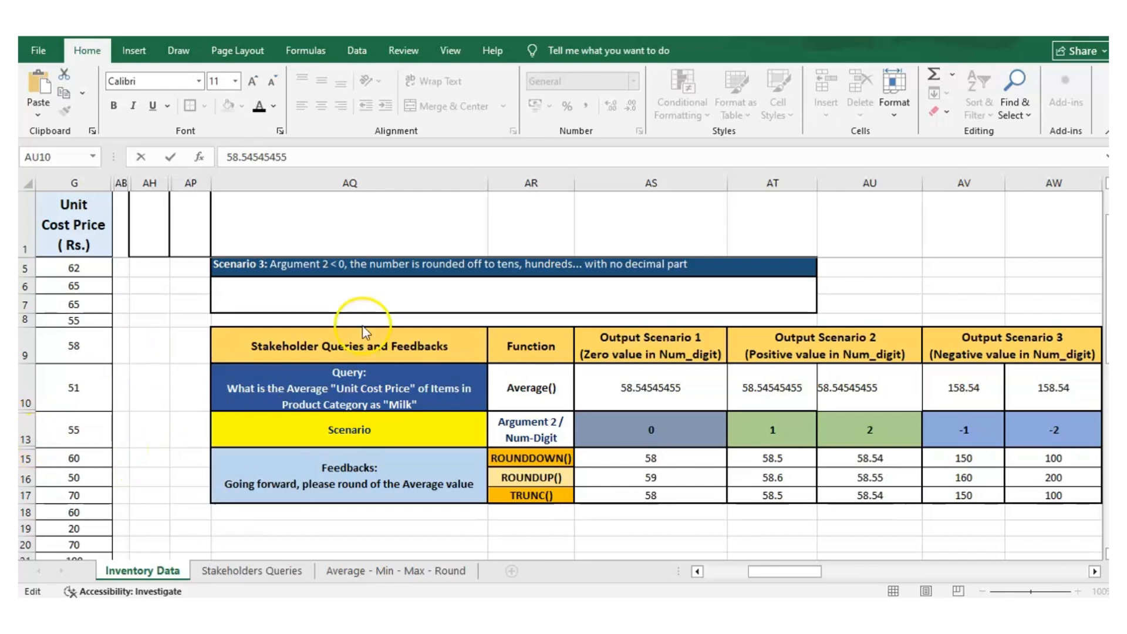
# Step: Examine the digits after the second decimal of the average in AU10 for the two-digit ROUNDDOWN and ROUNDUP case
pyautogui.doubleClick(820, 387)
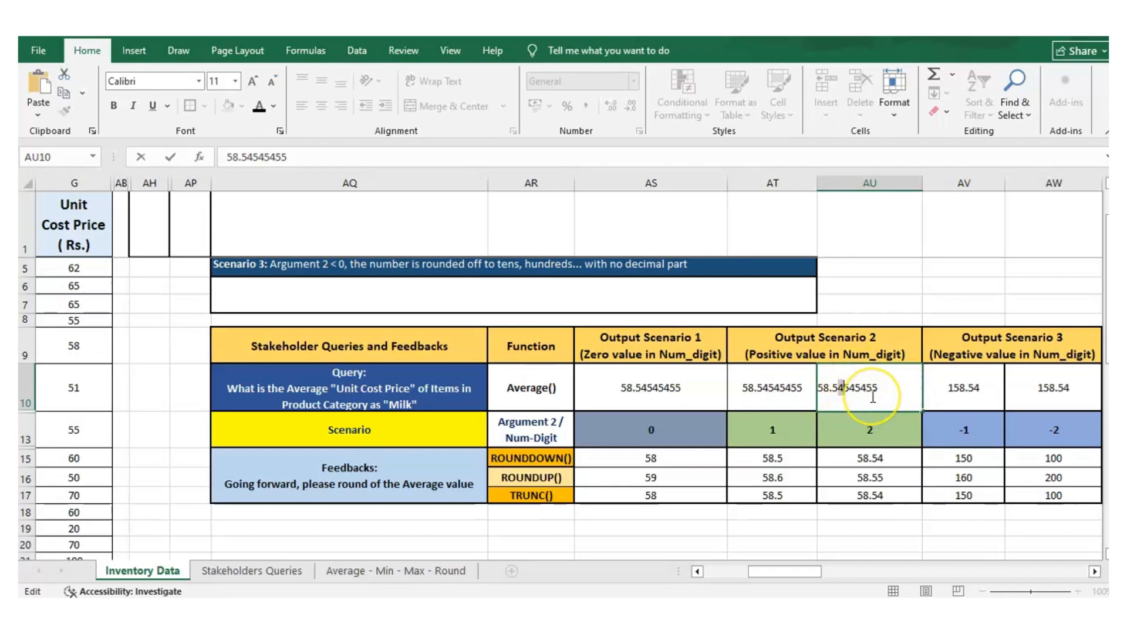
pyautogui.click(844, 383)
pyautogui.moveTo(844, 382); pyautogui.dragTo(885, 389)
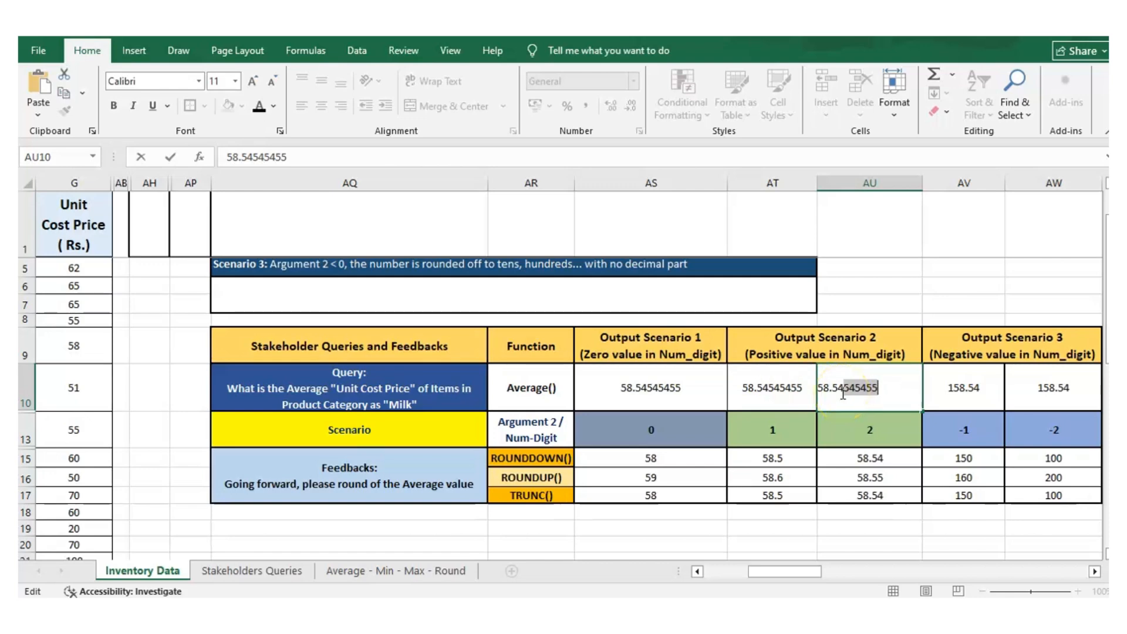
pyautogui.click(838, 376)
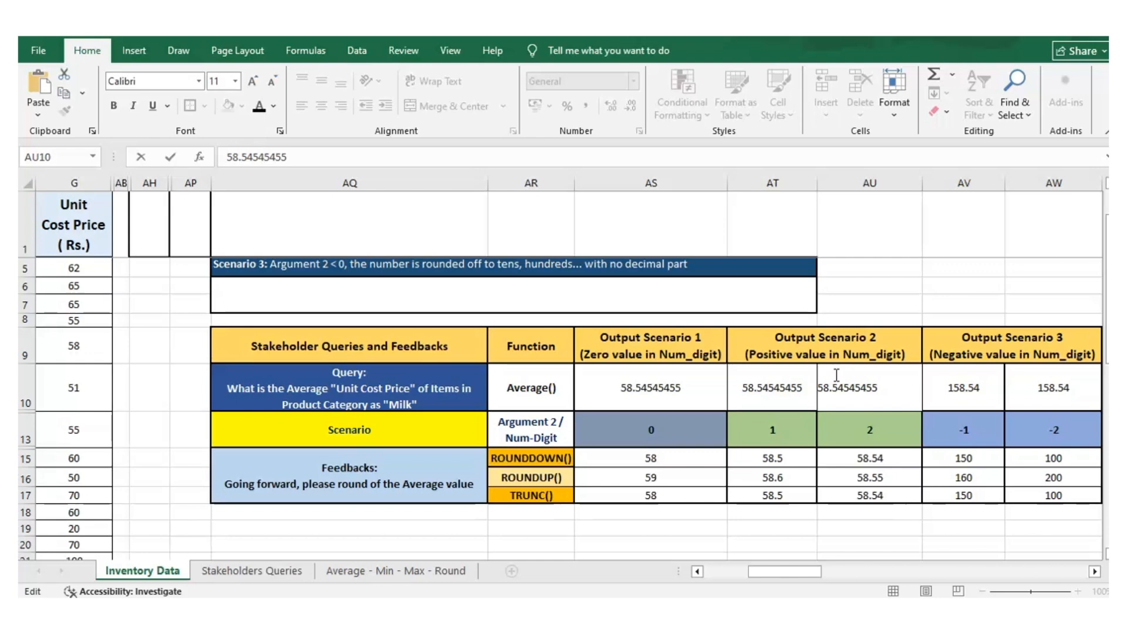
# Step: Review the Output Scenario 3 heading, and compare the negative Num_digit value in AV13 with the average in AV10
pyautogui.doubleClick(1018, 354)
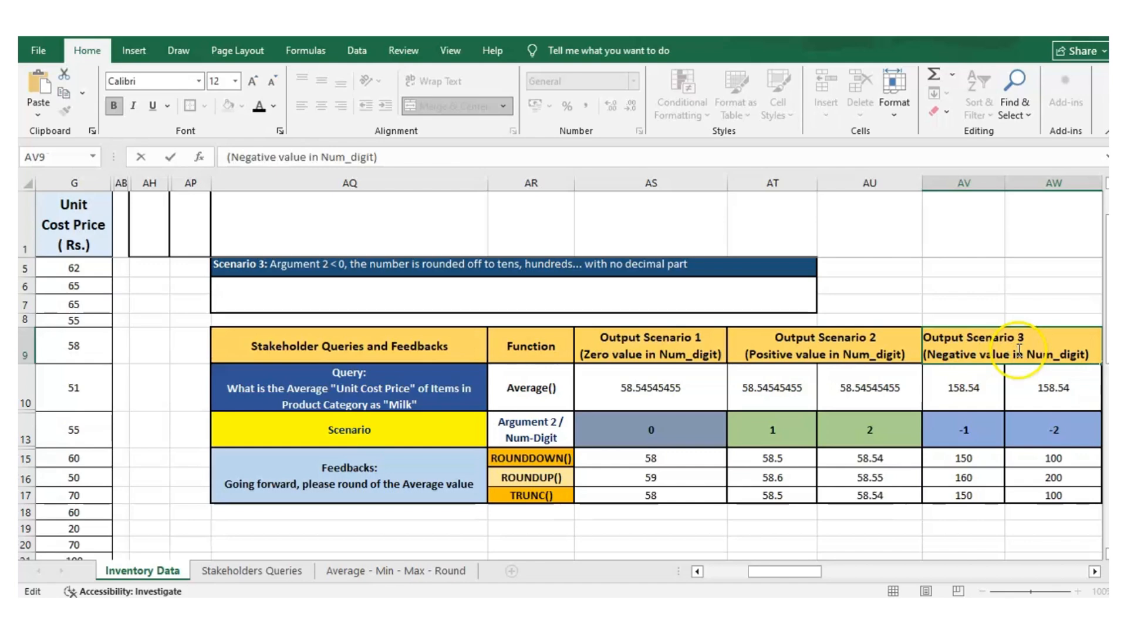
pyautogui.press('Escape')
pyautogui.press('Down')
pyautogui.press('Down')
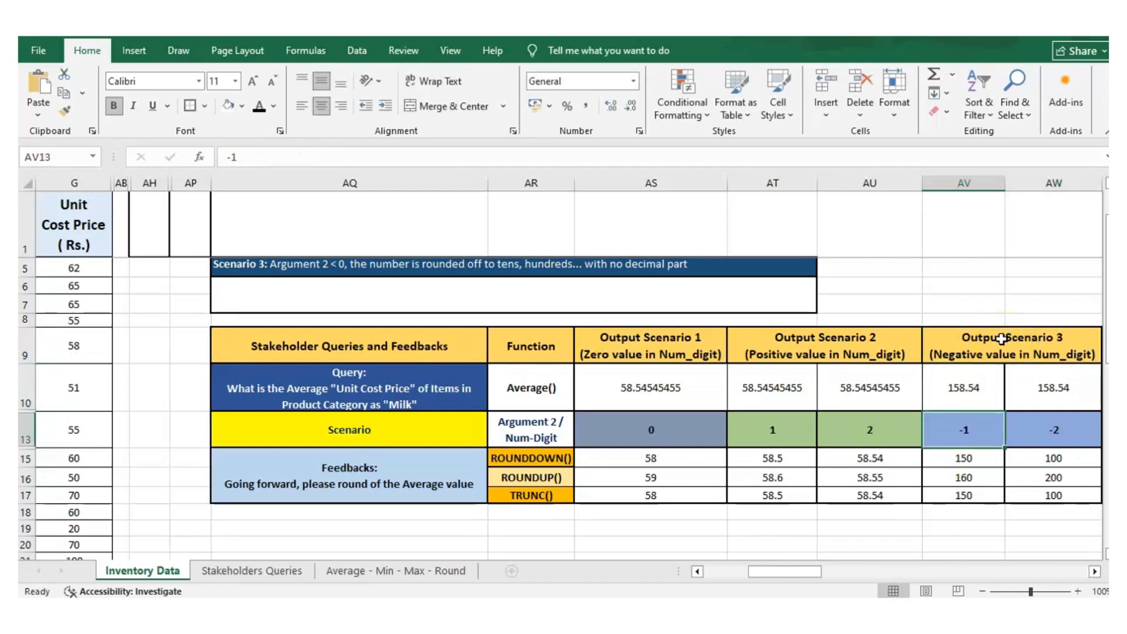
pyautogui.press('Down')
pyautogui.press('Up')
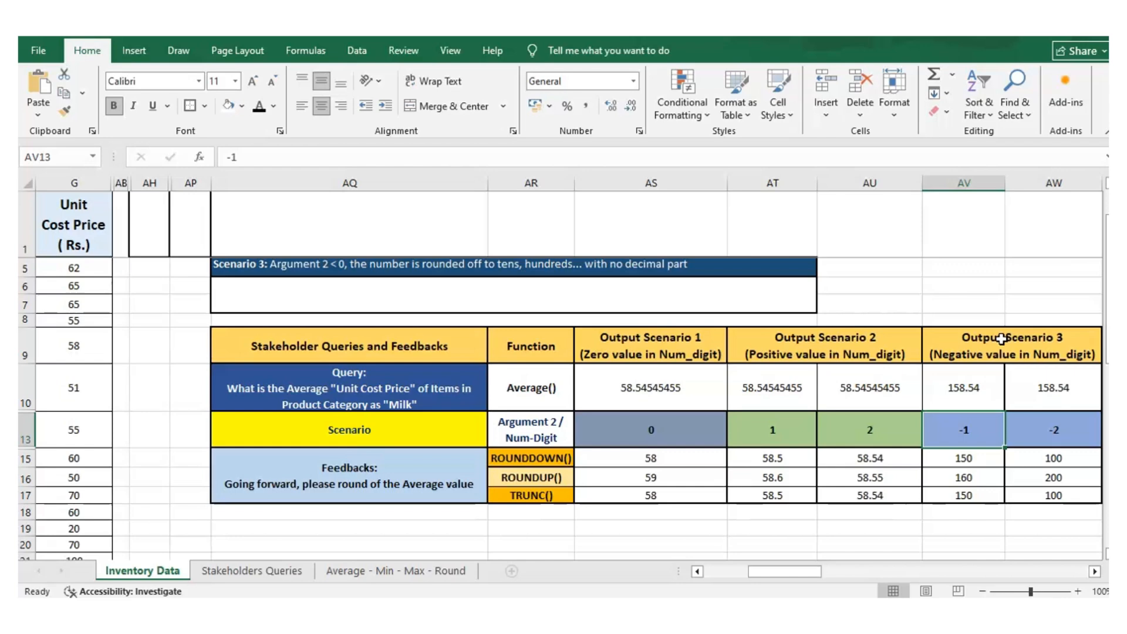
pyautogui.press('Up')
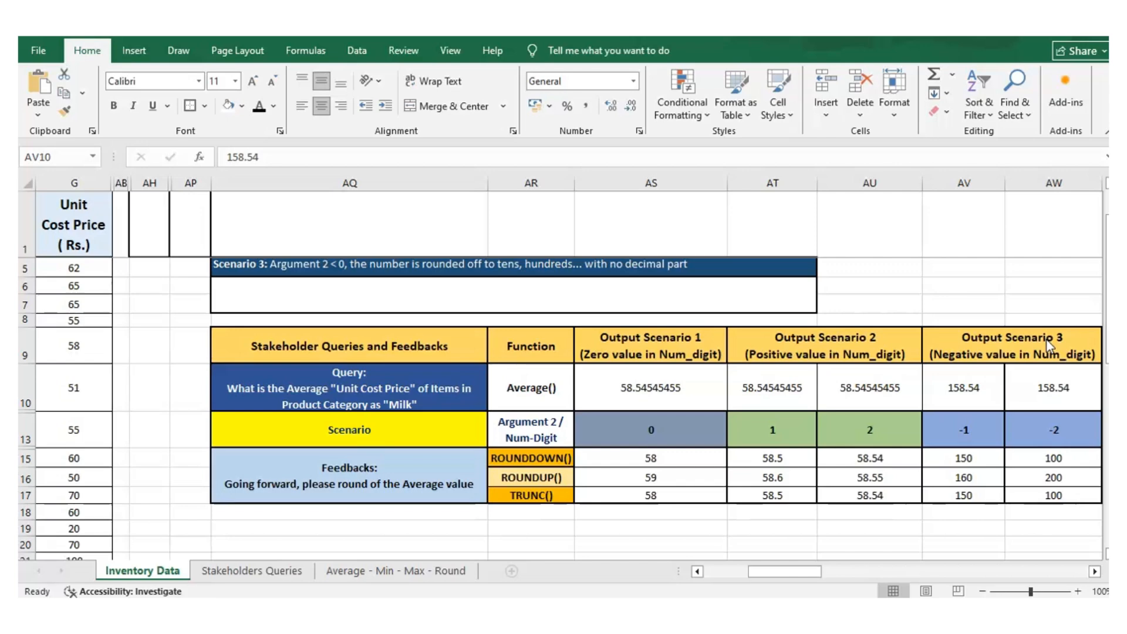
pyautogui.click(996, 411)
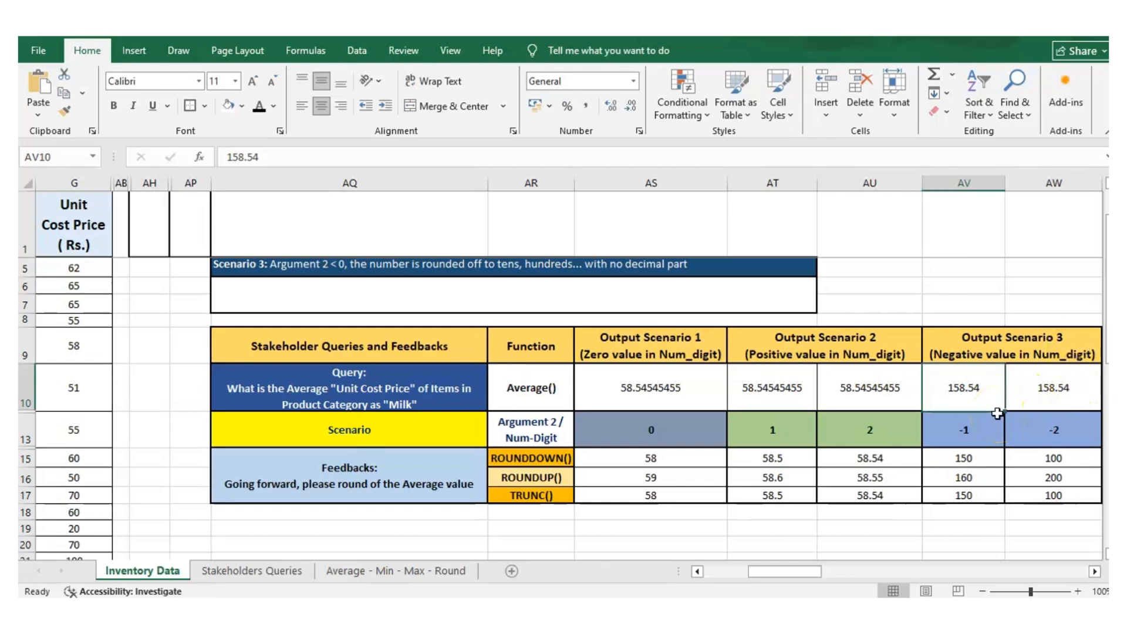
pyautogui.click(951, 419)
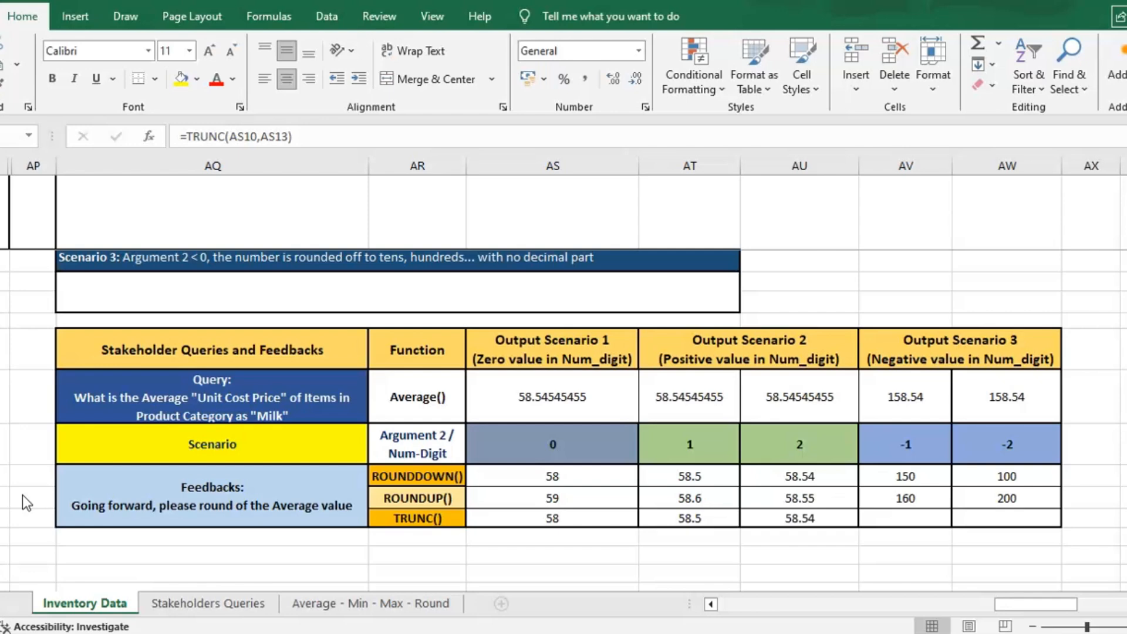
# Step: Examine the decimal part of the average in AS10 and the TRUNC formula for Output Scenario 1
pyautogui.doubleClick(536, 397)
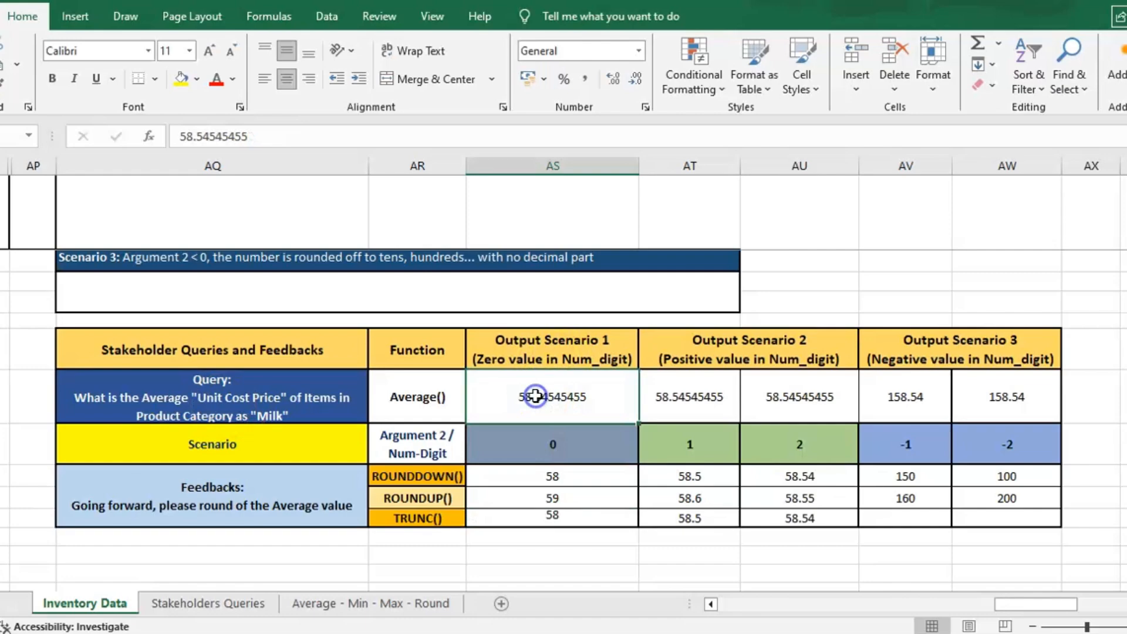
pyautogui.moveTo(536, 396); pyautogui.dragTo(589, 401)
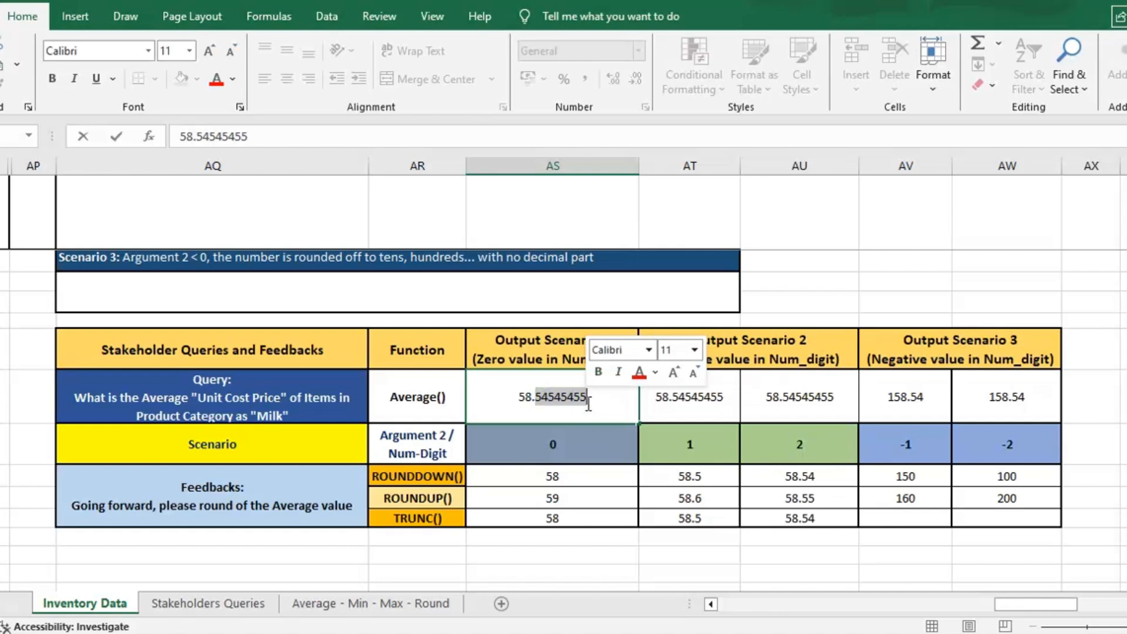
pyautogui.click(562, 518)
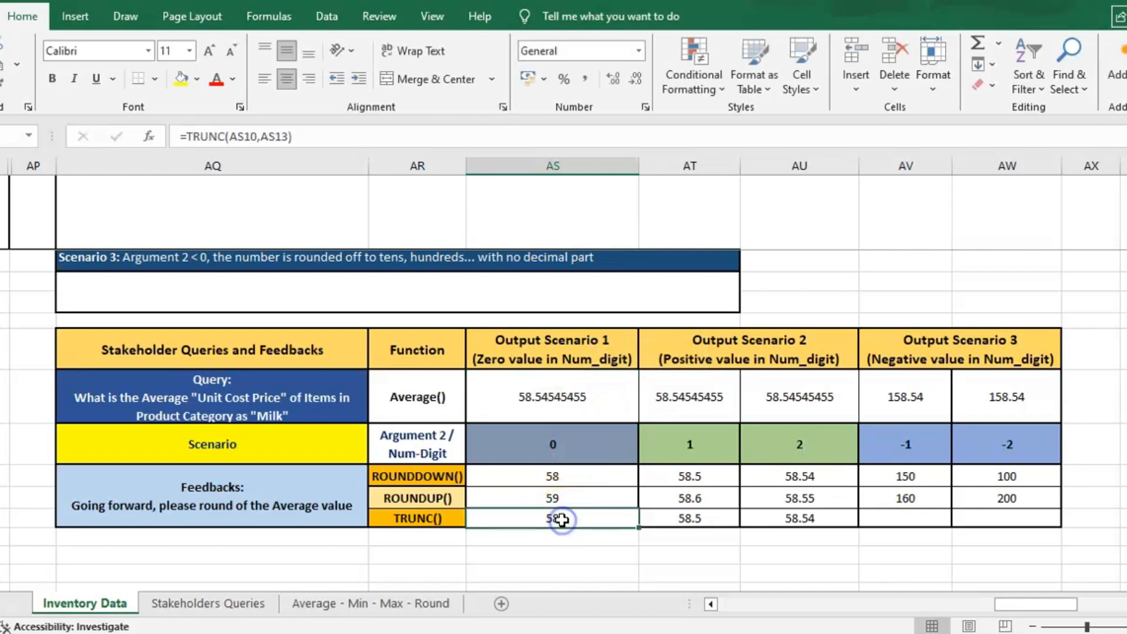
# Step: Examine the digits after the first decimal of the average in AT10 for the one-digit TRUNC case
pyautogui.click(684, 444)
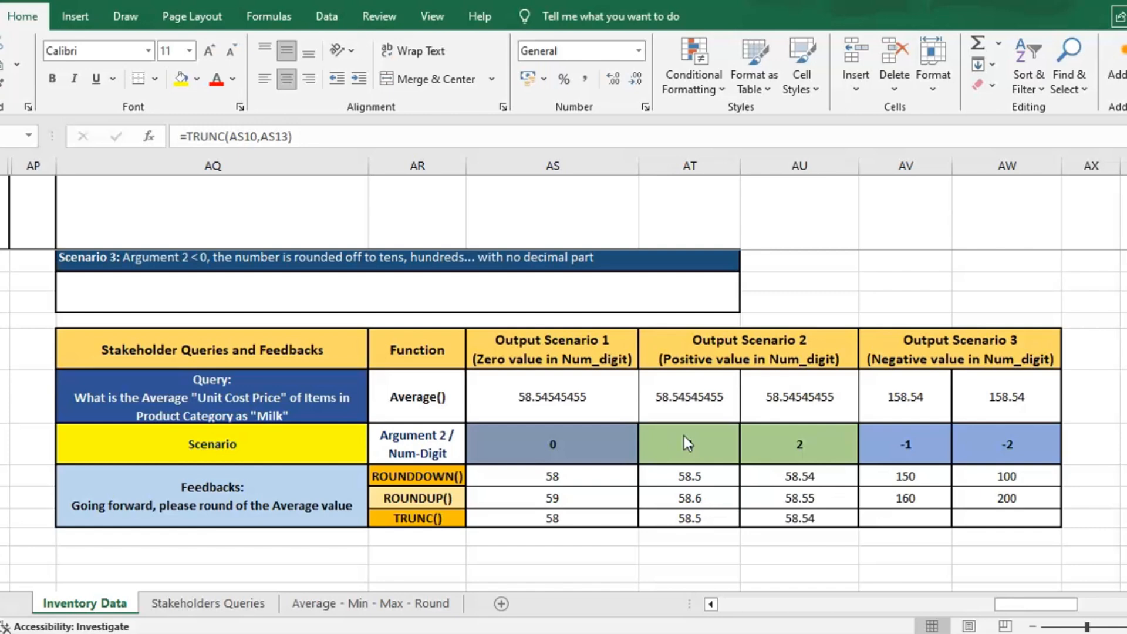
pyautogui.doubleClick(680, 395)
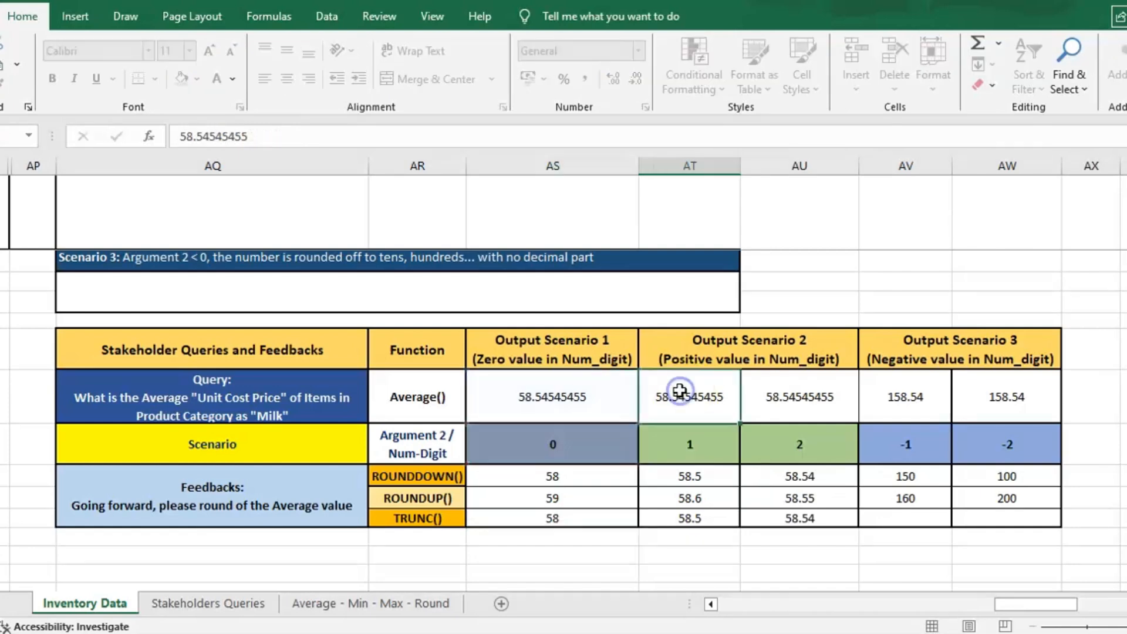
pyautogui.moveTo(681, 392); pyautogui.dragTo(786, 416)
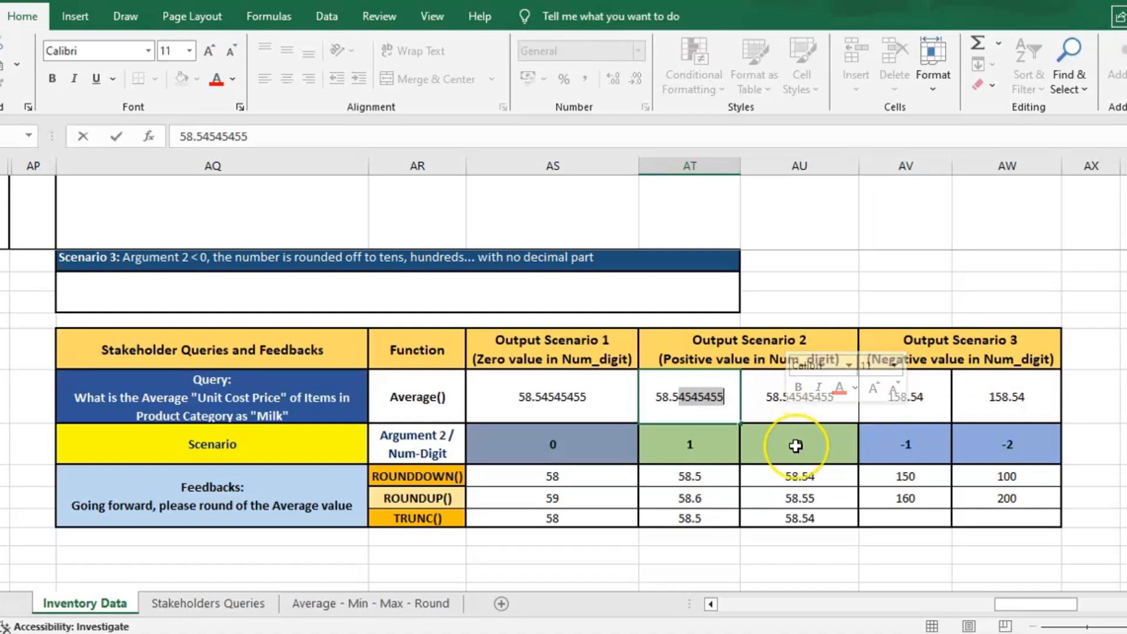
# Step: Examine the digits after the second decimal of the average in AU10 for the two-digit TRUNC case
pyautogui.click(774, 414)
pyautogui.doubleClick(774, 397)
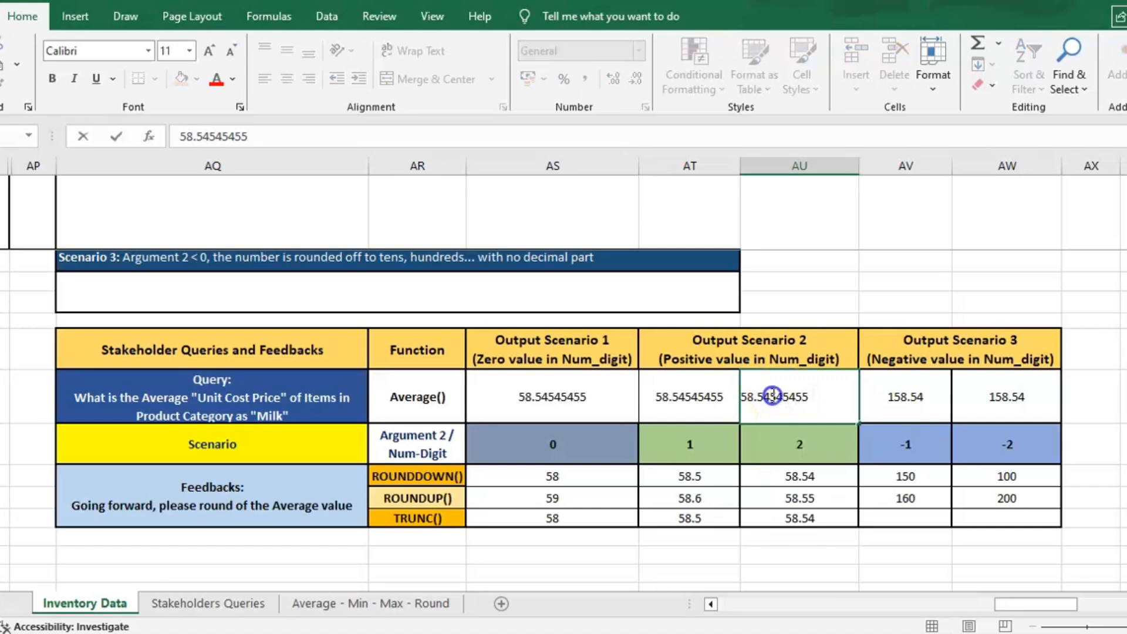
pyautogui.moveTo(773, 396); pyautogui.dragTo(813, 396)
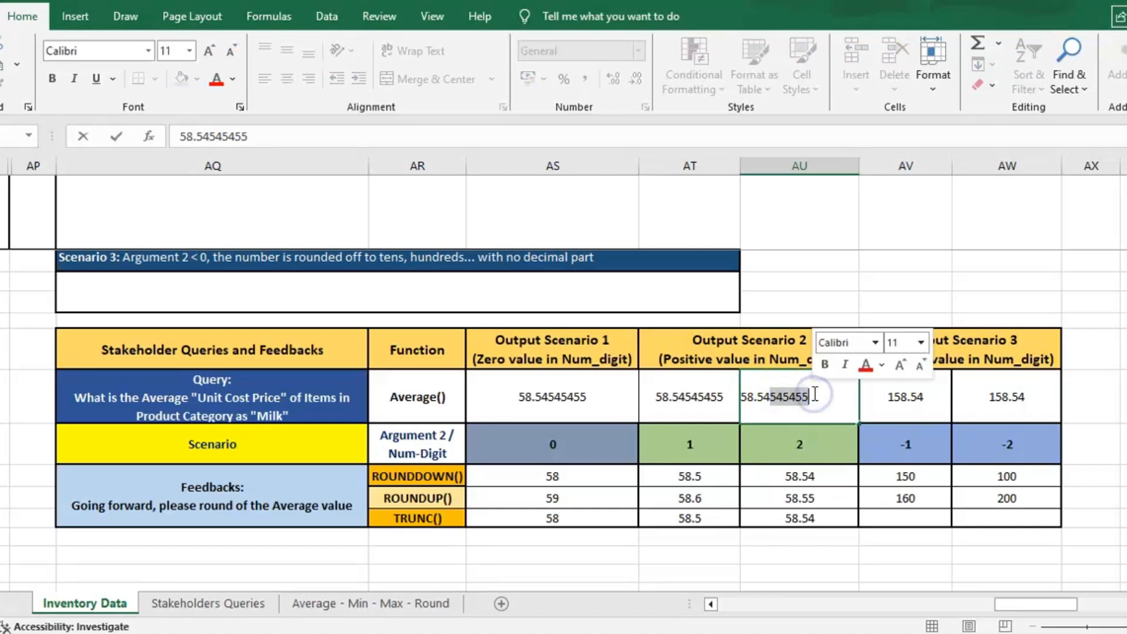